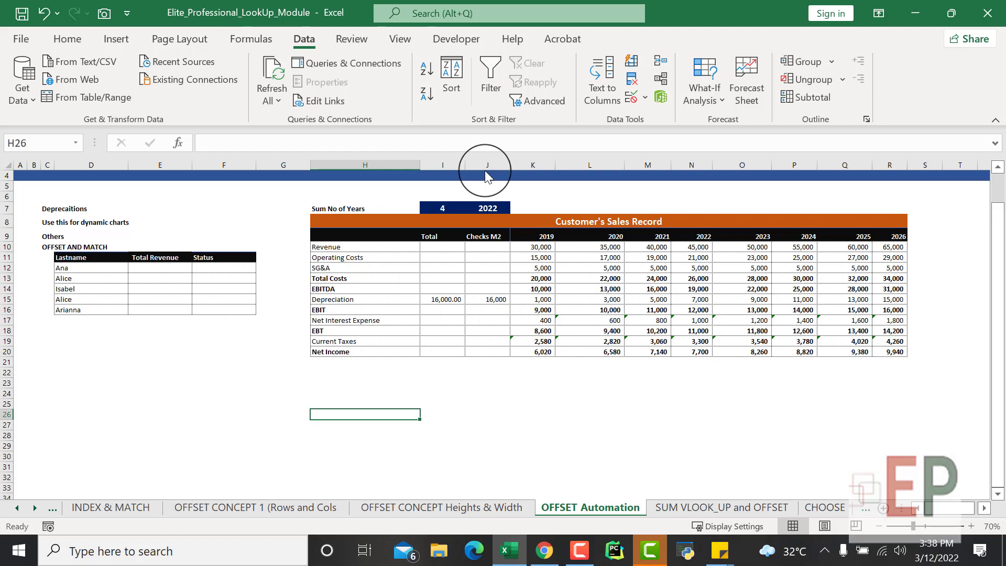
Test the Sum No of Years input in I7 with 1 year and with 3 years.
click(65, 40)
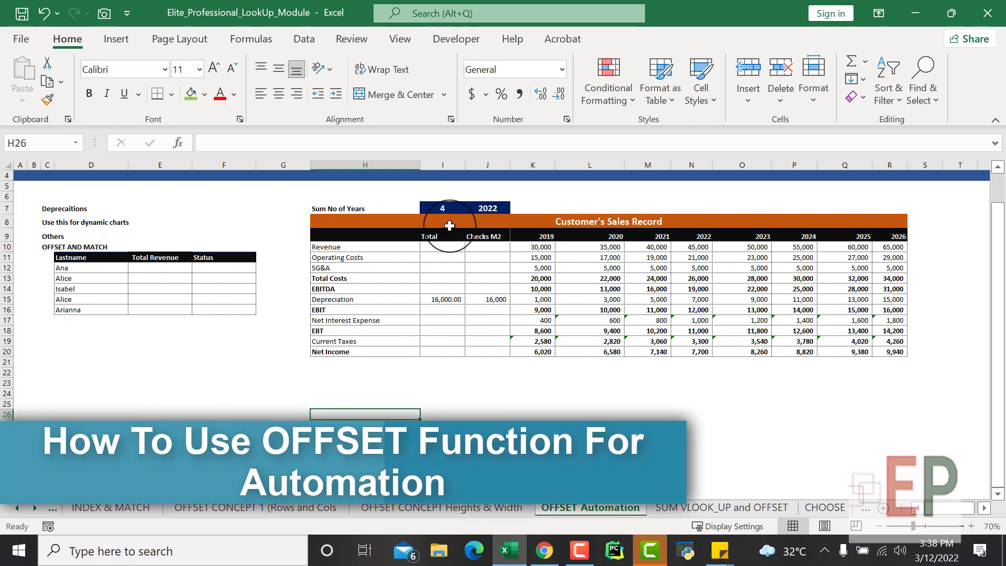
click(451, 207)
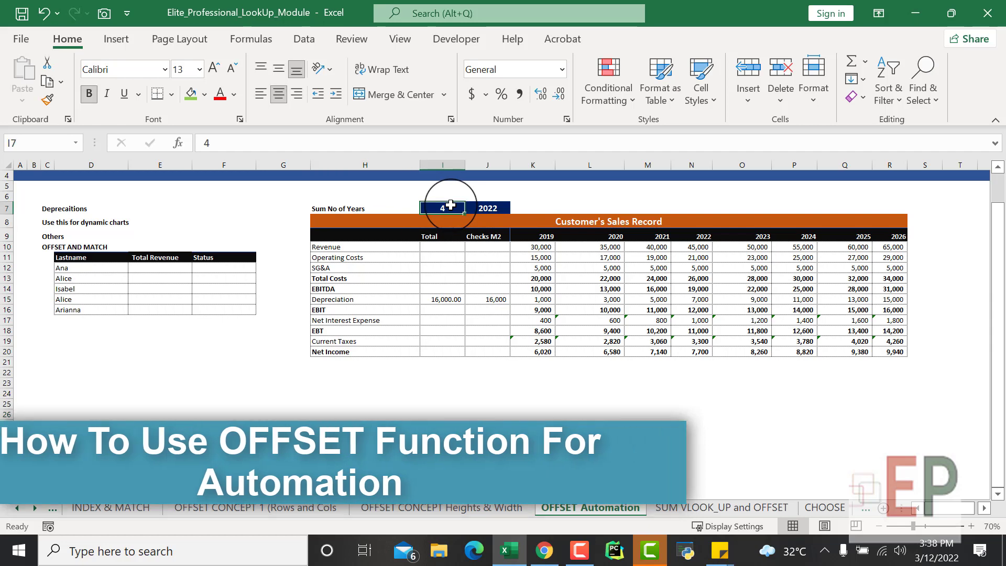
text(1)
key(Return)
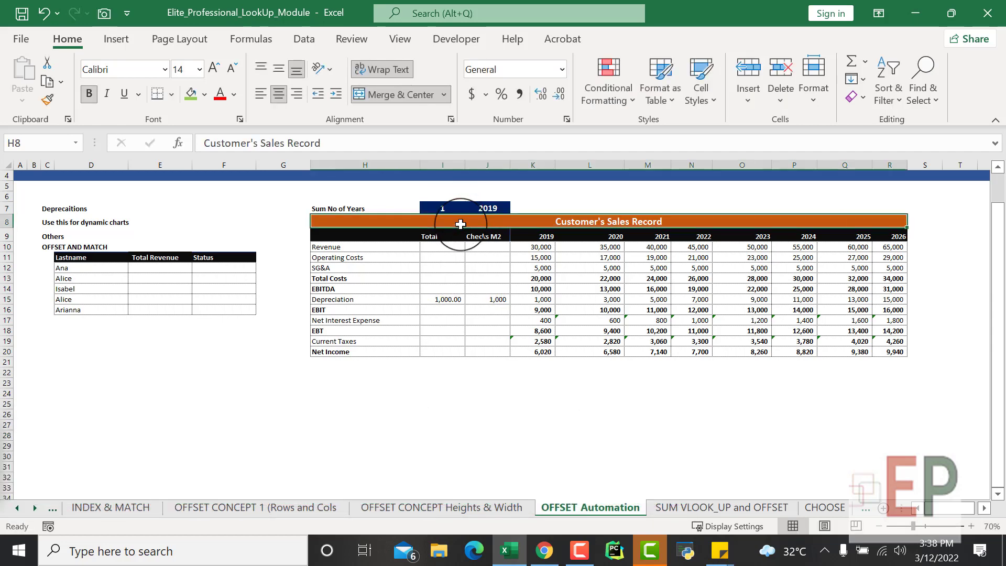
click(438, 208)
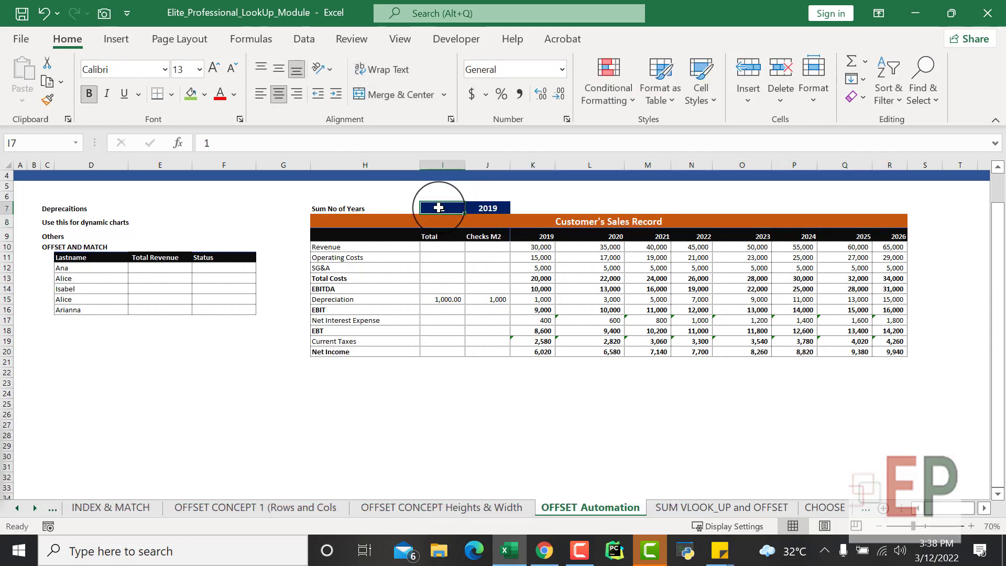
text(3)
key(Return)
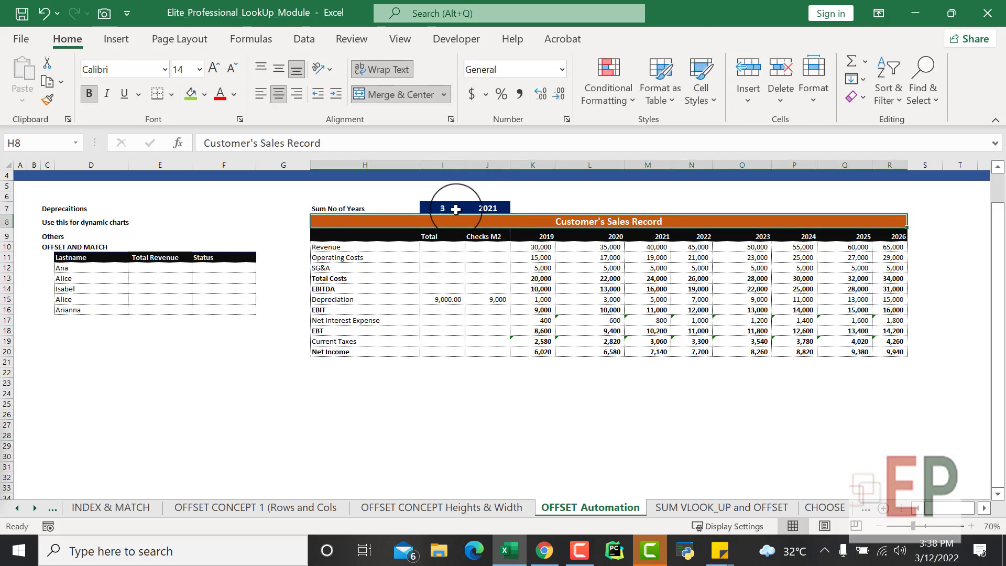
Test the Sum No of Years input in I7 with 7 years and with 8 years.
click(454, 209)
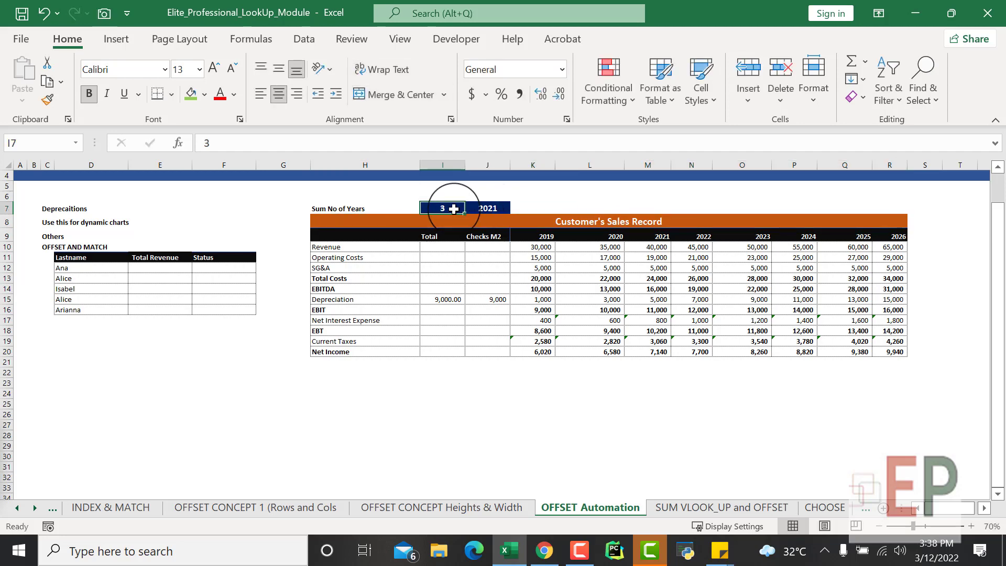
text(7)
key(Return)
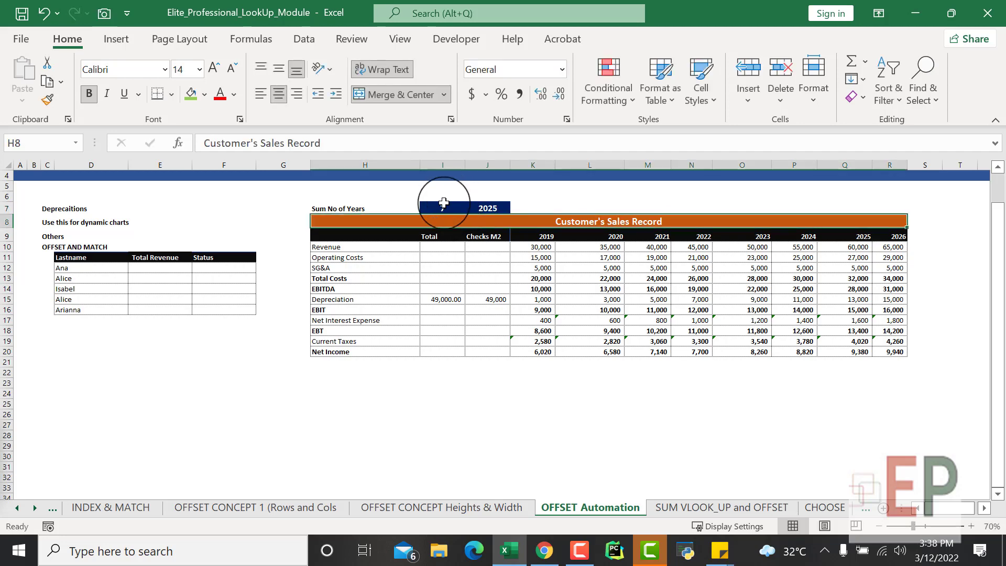
click(569, 401)
click(441, 205)
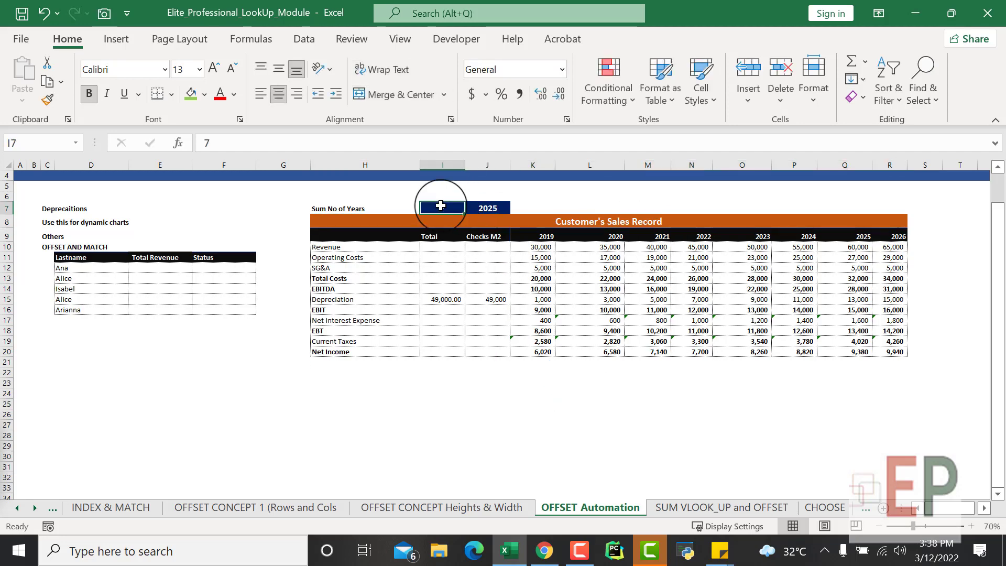
text(8)
key(Return)
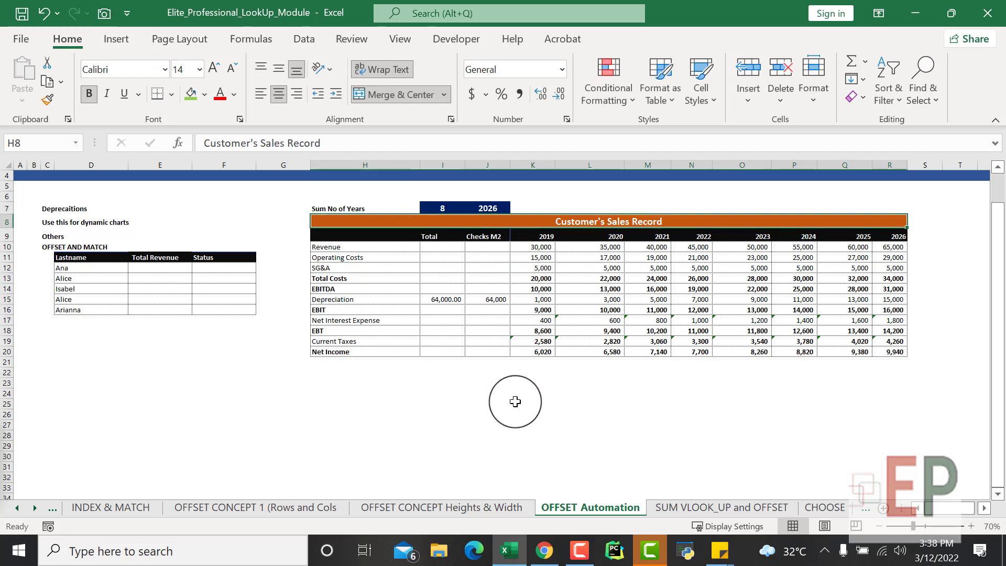
Examine the year headings in K9:R9, the year count and end-year formula in I7:J7, and the Total column.
click(514, 401)
click(902, 236)
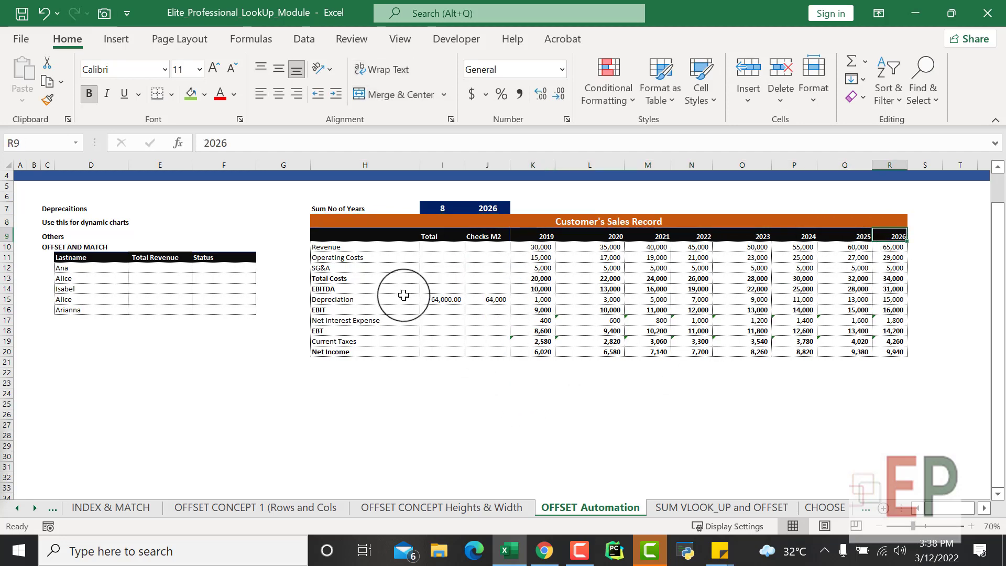
click(533, 393)
drag(543, 237, 904, 236)
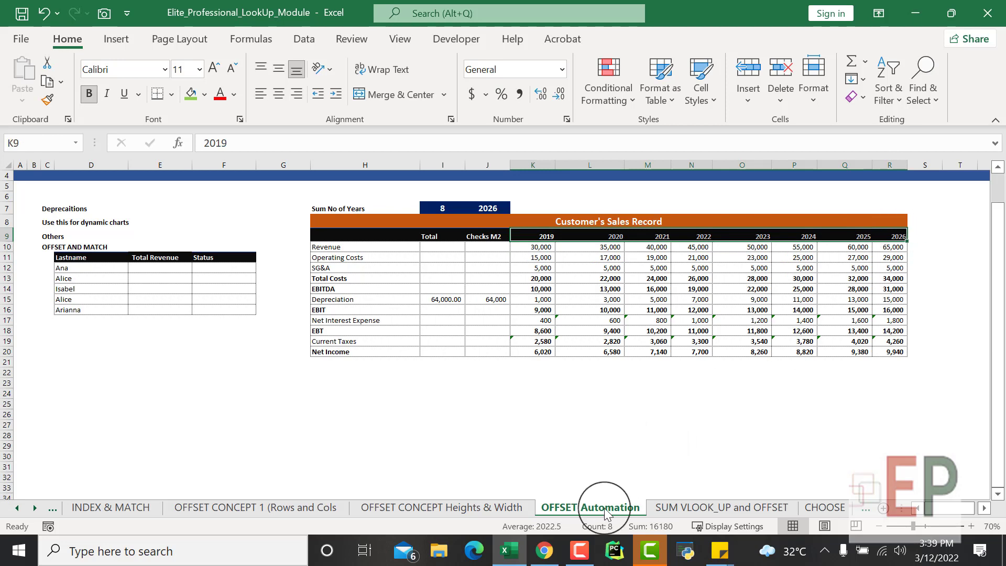
click(515, 405)
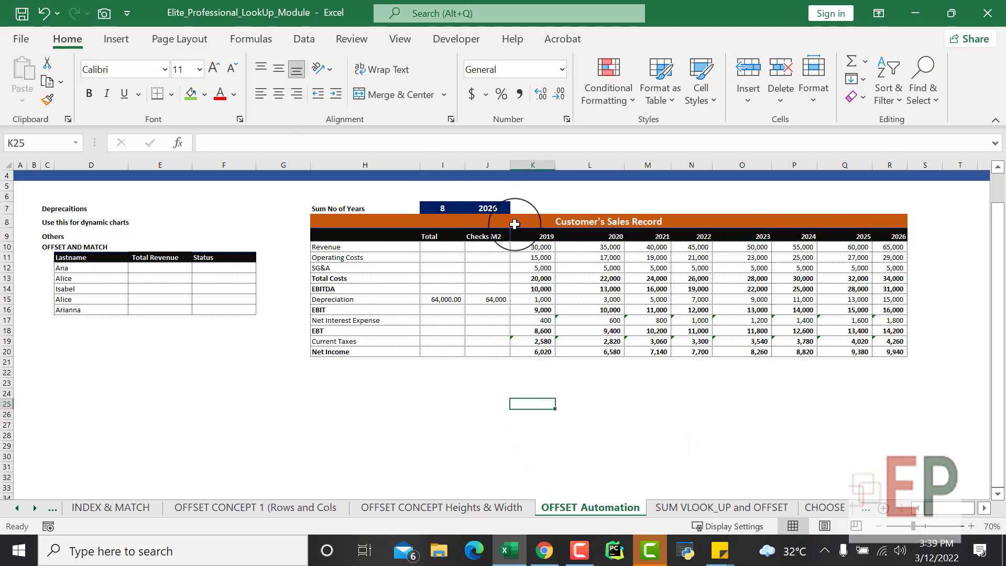
click(443, 209)
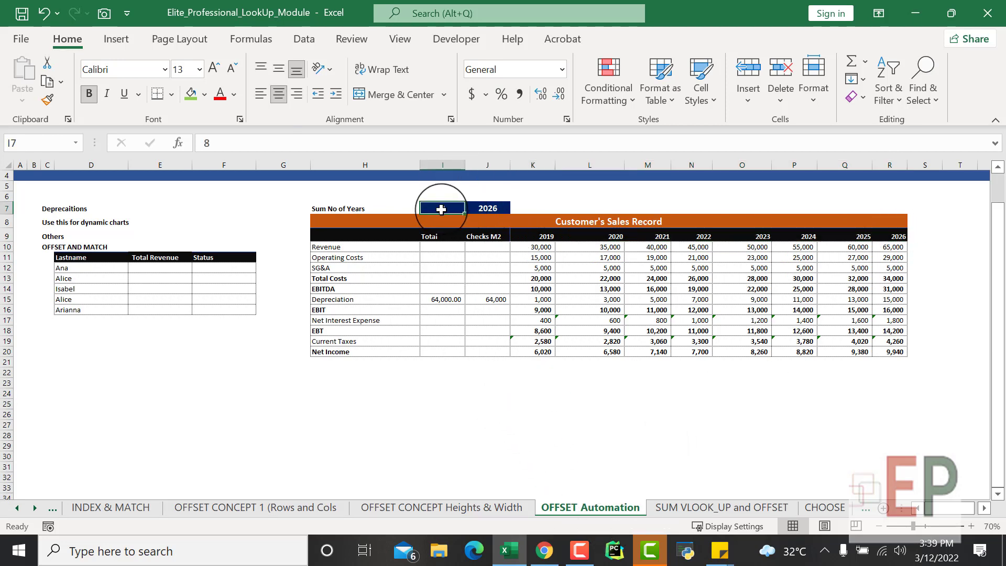
click(480, 208)
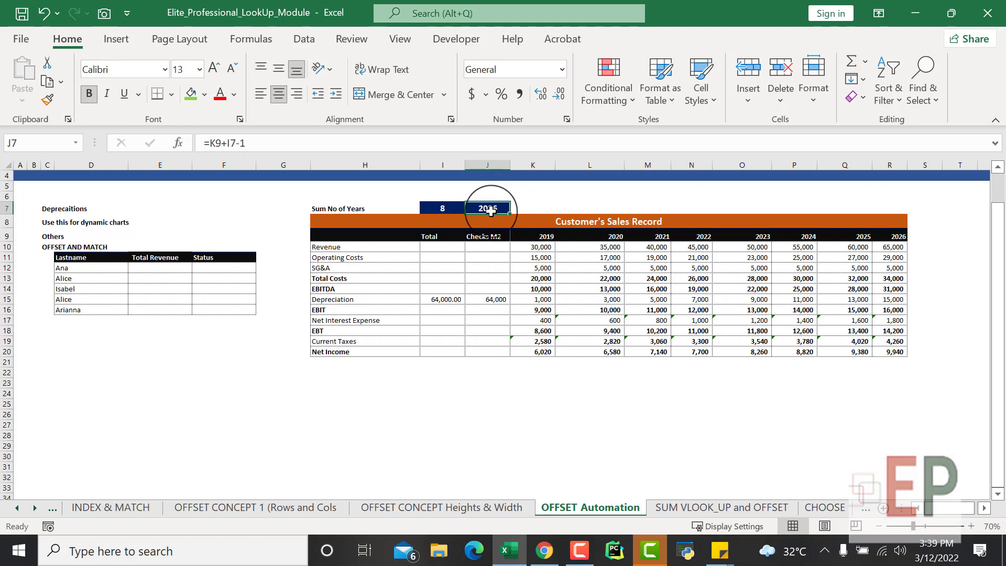
click(453, 208)
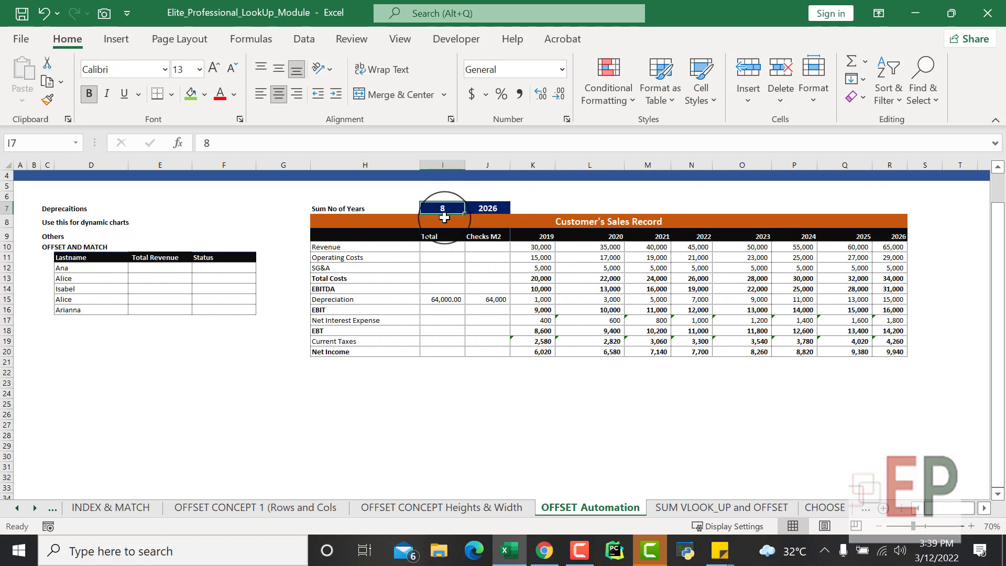
click(434, 414)
click(443, 212)
click(421, 374)
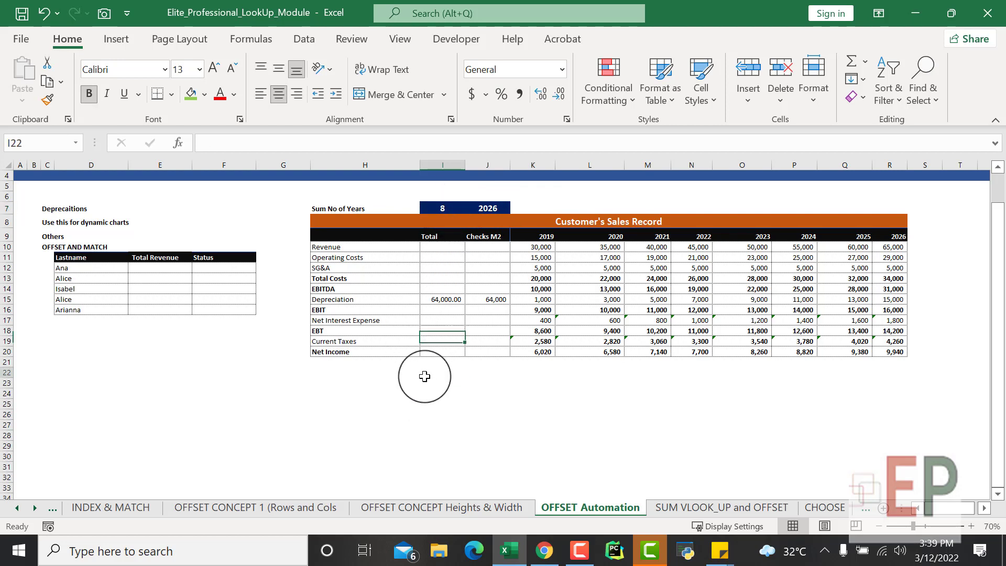
click(446, 246)
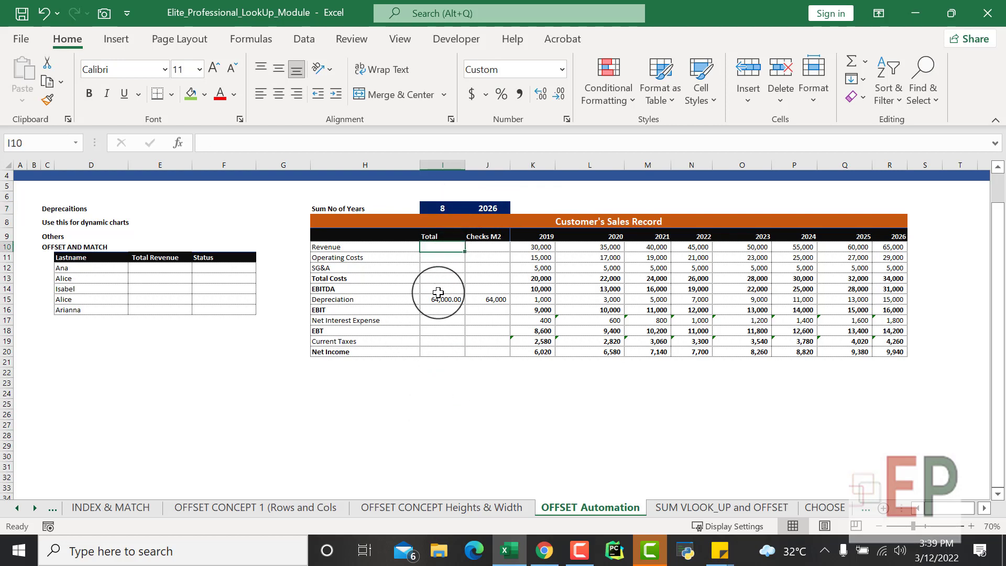
click(445, 352)
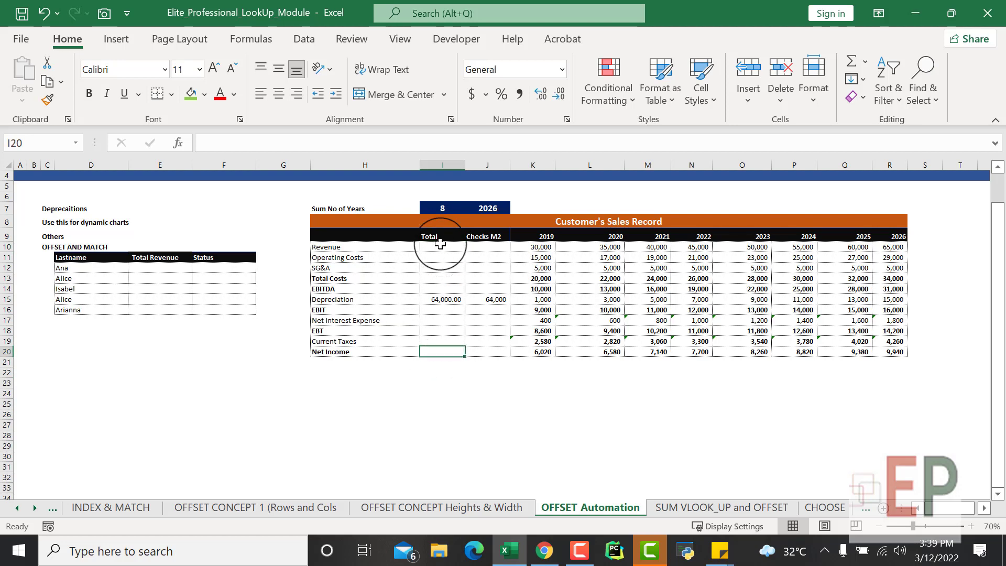
click(430, 237)
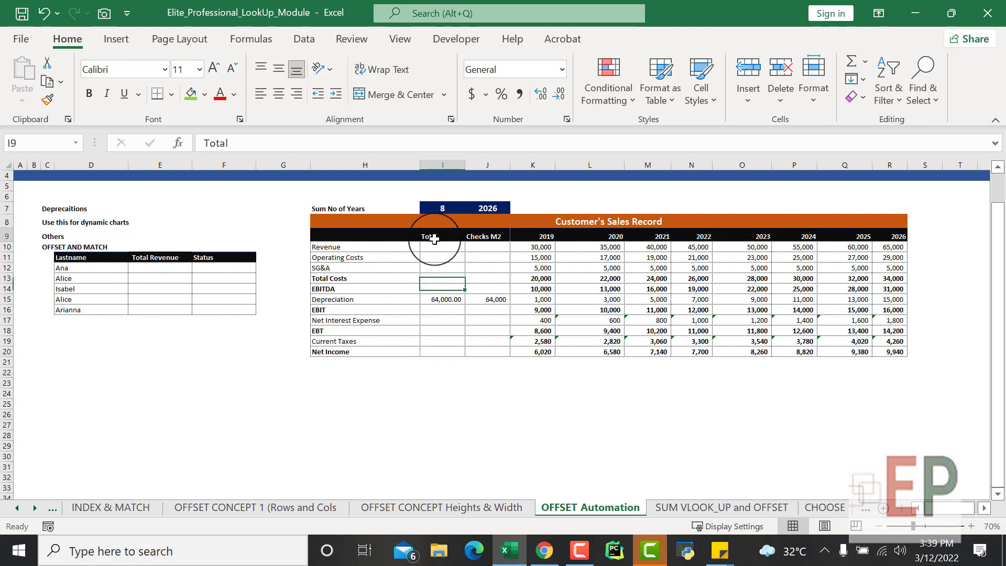
click(488, 209)
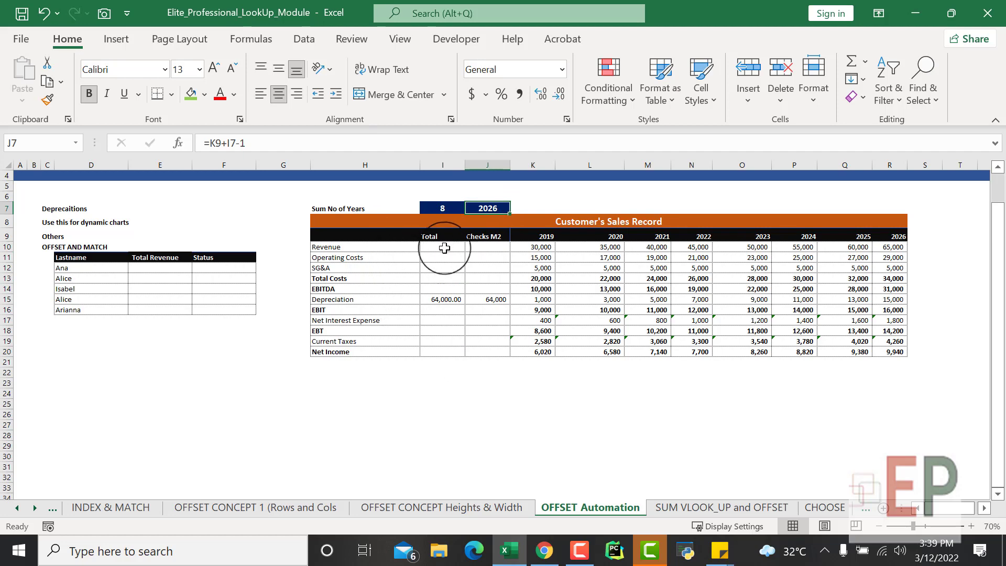
Set Sum No of Years in I7 to 4 and check the end year in J7.
click(450, 208)
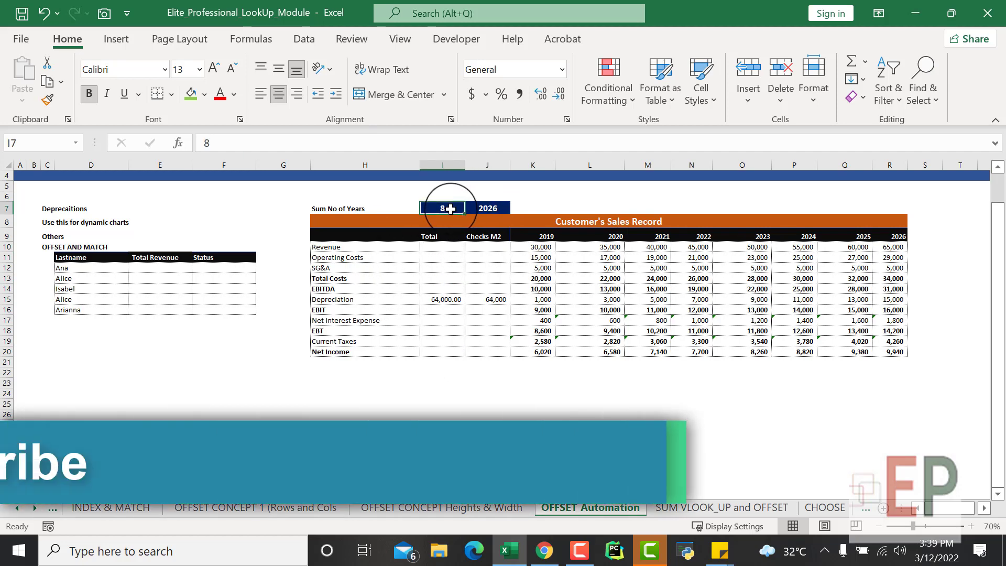
text(4)
key(Return)
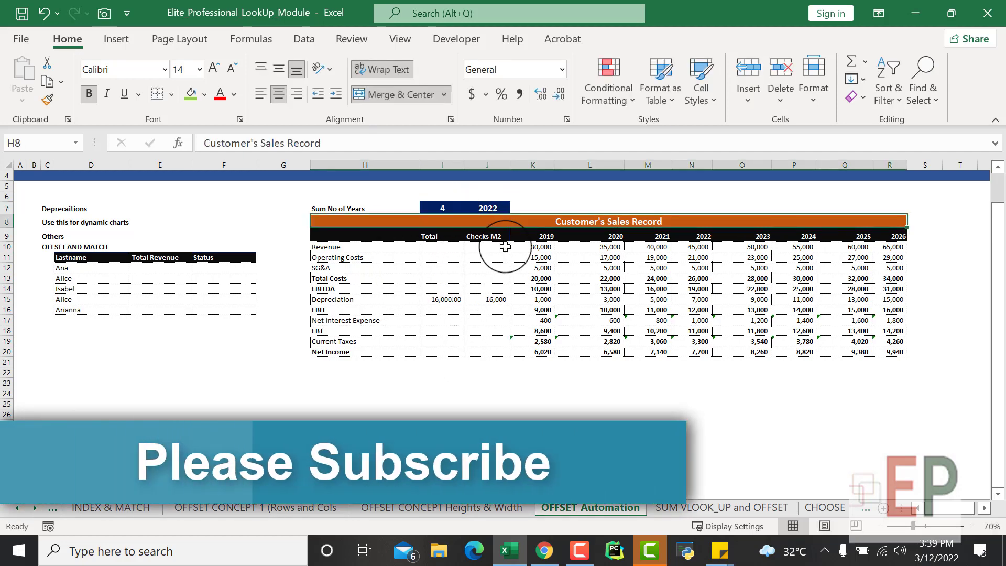
click(498, 208)
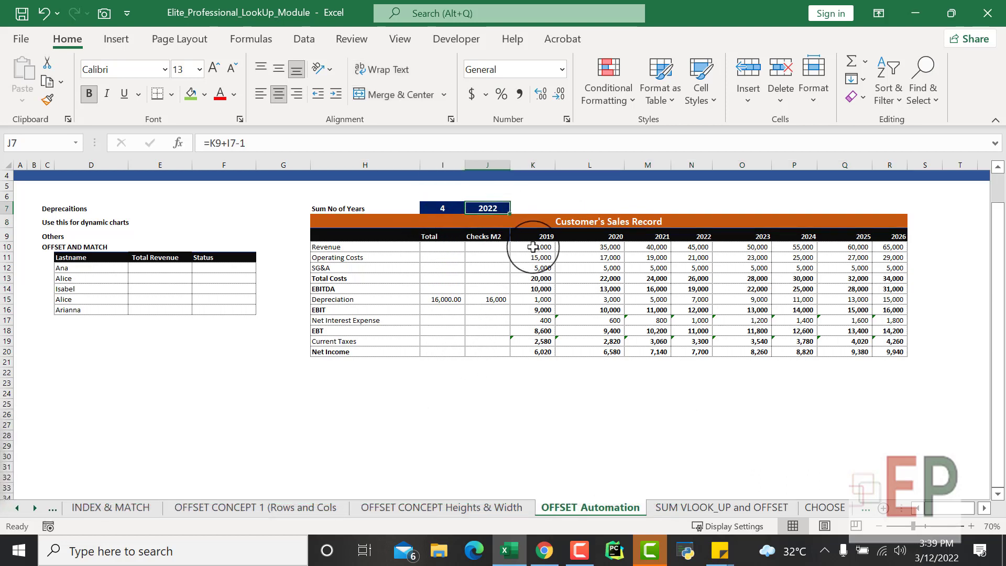
Enter =SUM(K10:N10) as the Revenue total in I10.
click(431, 249)
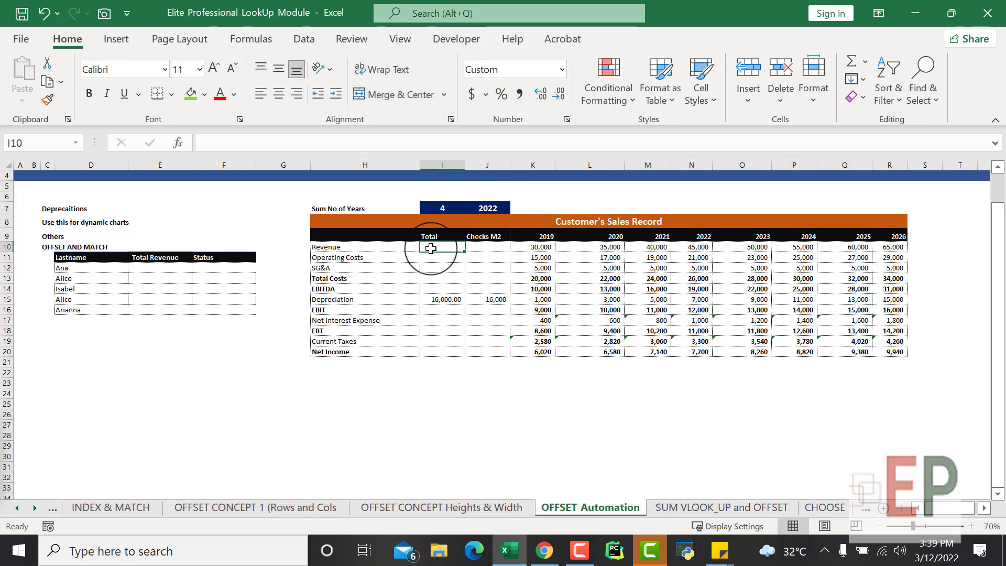
text(=sum)
key(Tab)
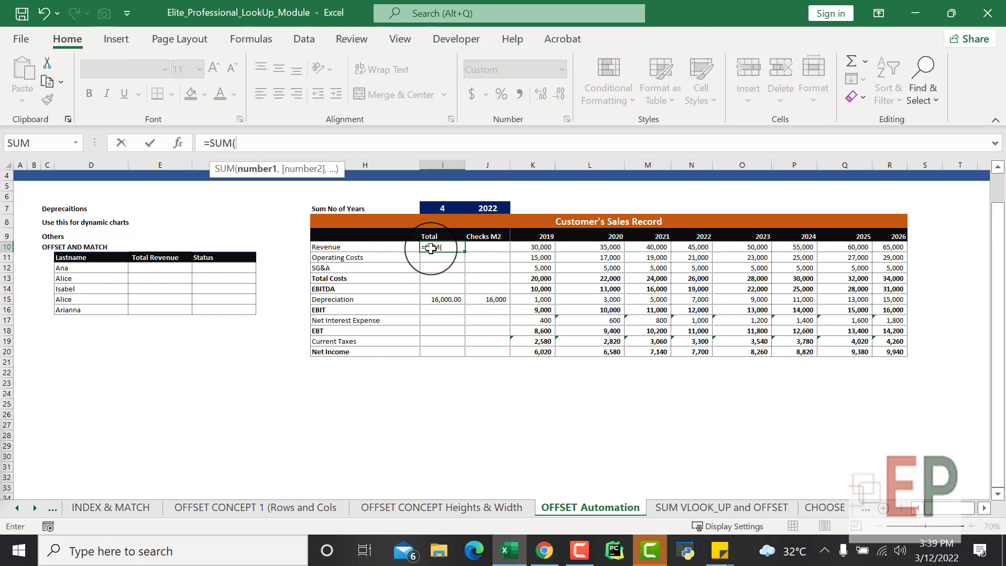
drag(547, 244, 700, 251)
text())
key(Return)
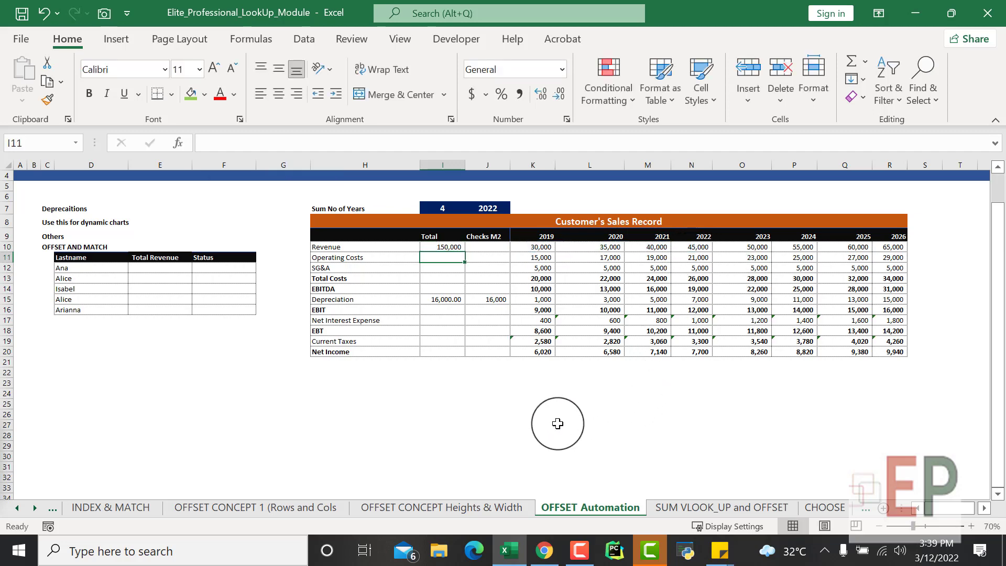
Set Sum No of Years in I7 to 5 and check the Revenue total in I10.
click(440, 245)
click(458, 205)
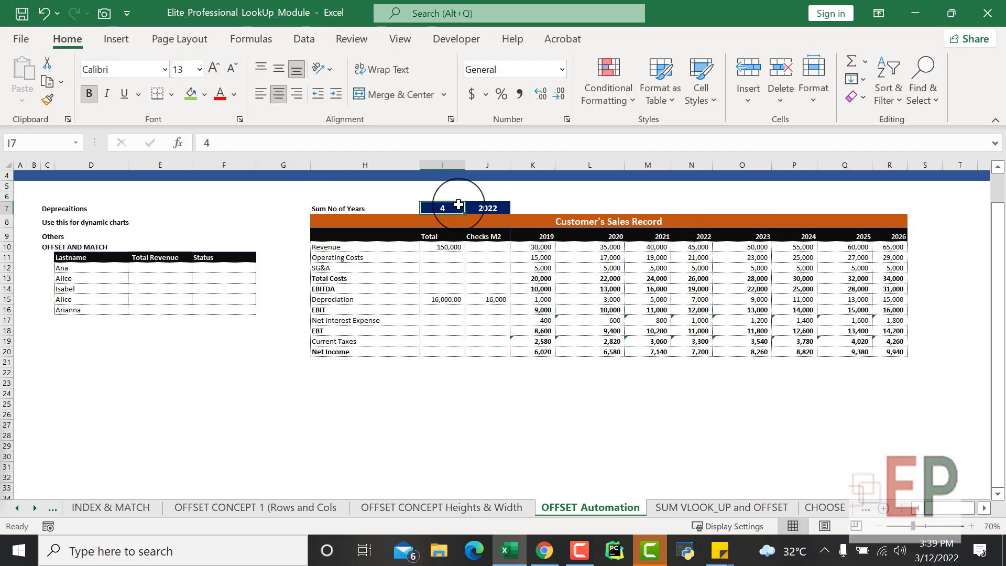
text(5)
key(Return)
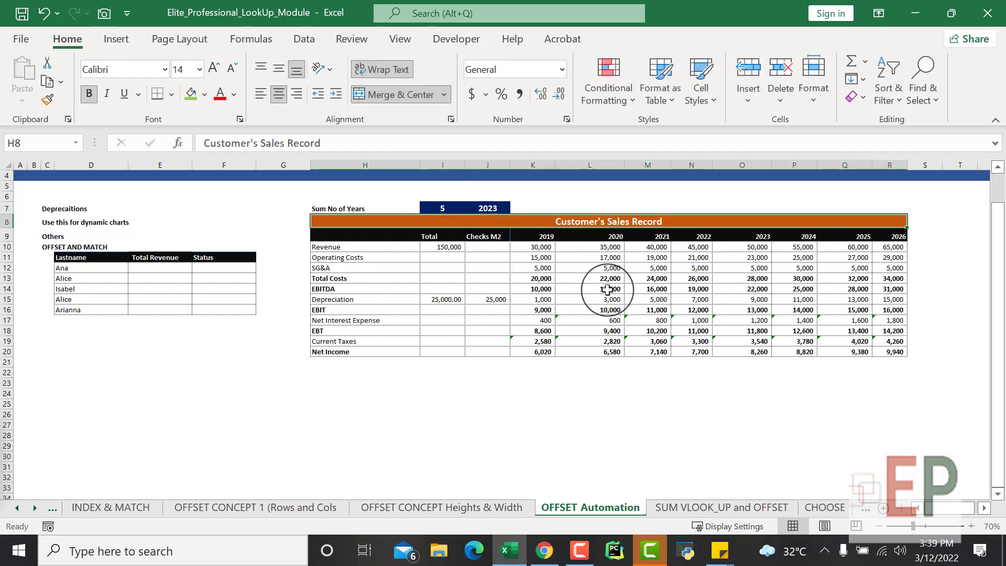
click(447, 246)
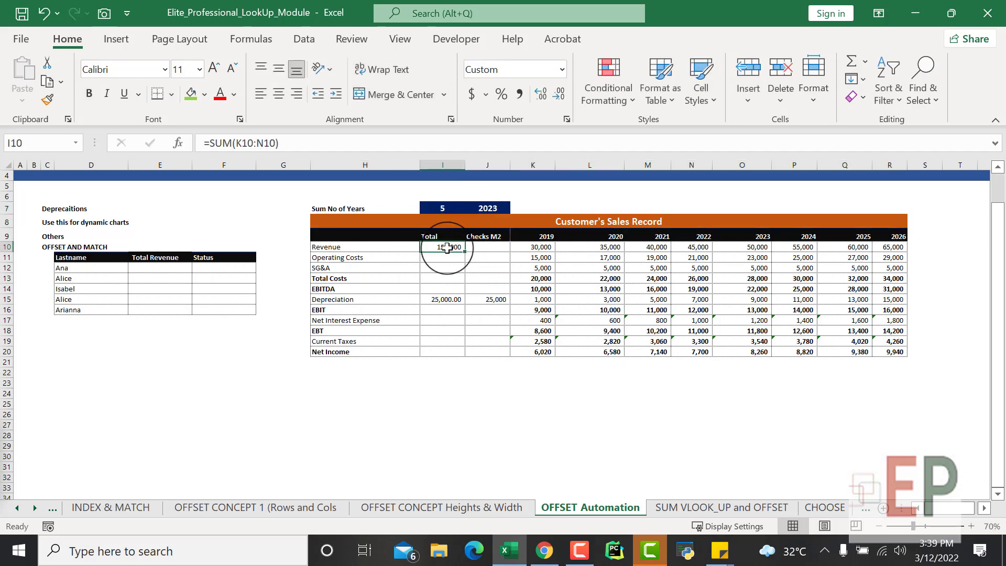
Set Sum No of Years in I7 to 6.
click(442, 209)
text(6)
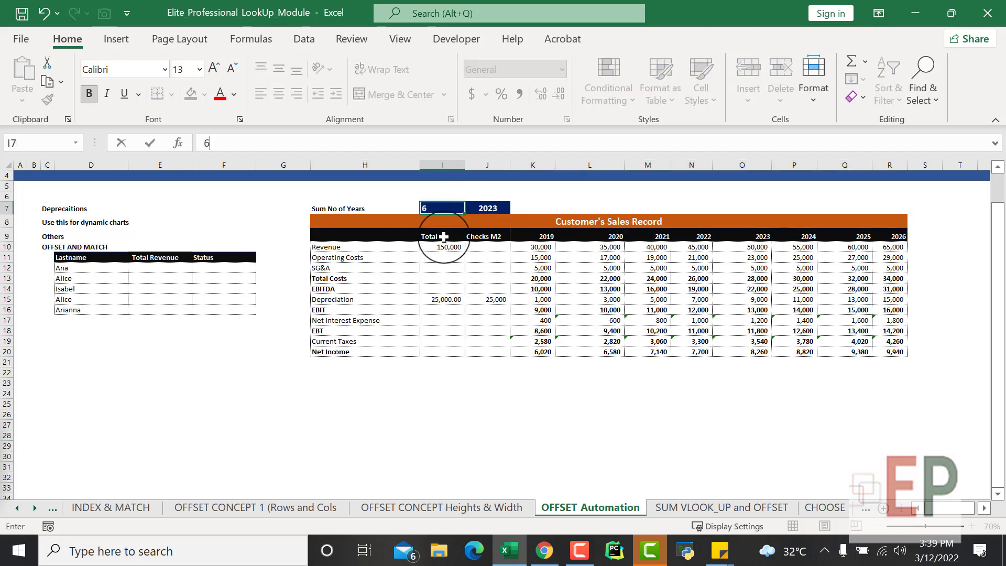
key(Return)
Confirm the 6-year entry in I7 and select the Revenue total cell I10.
click(446, 248)
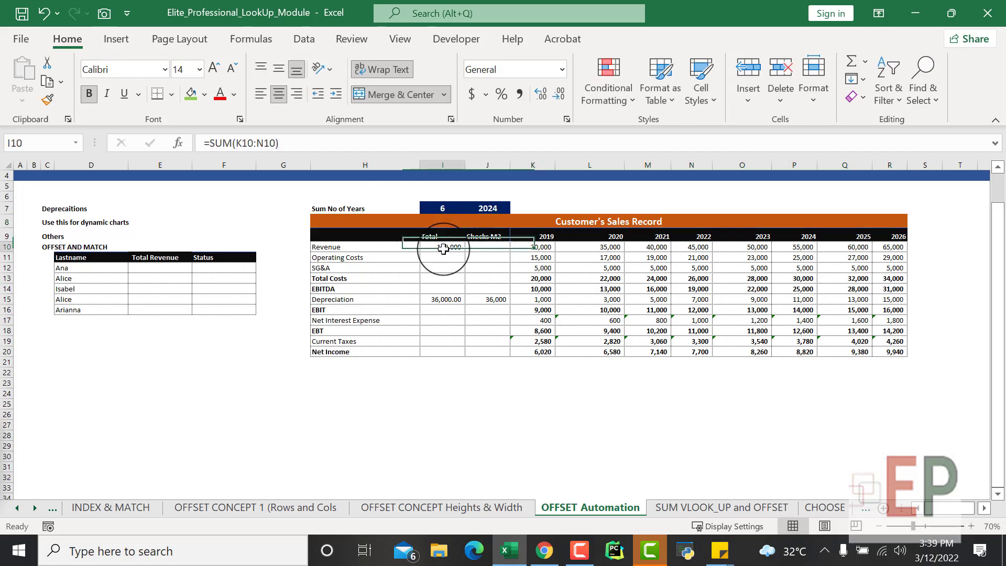
text(=)
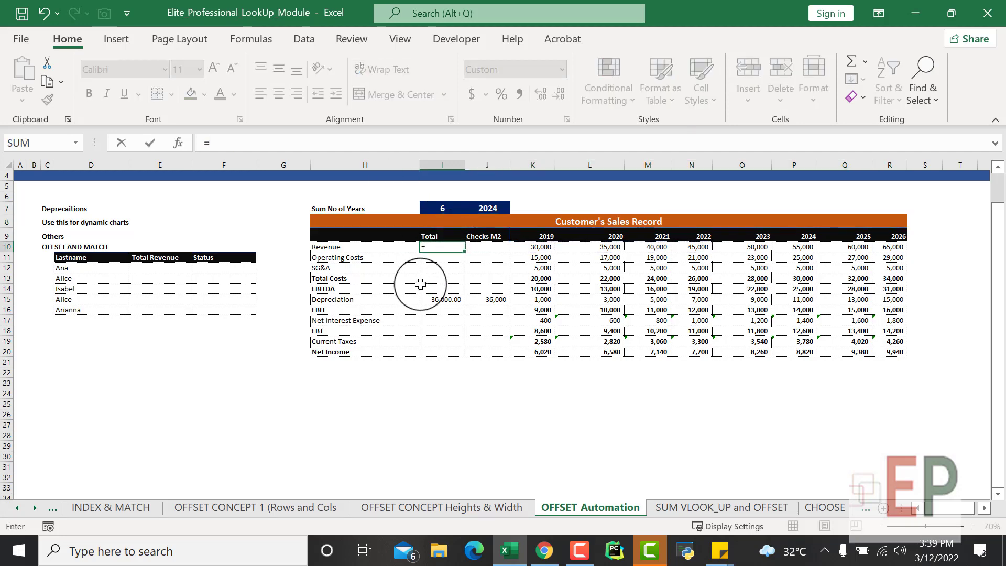
text(sum)
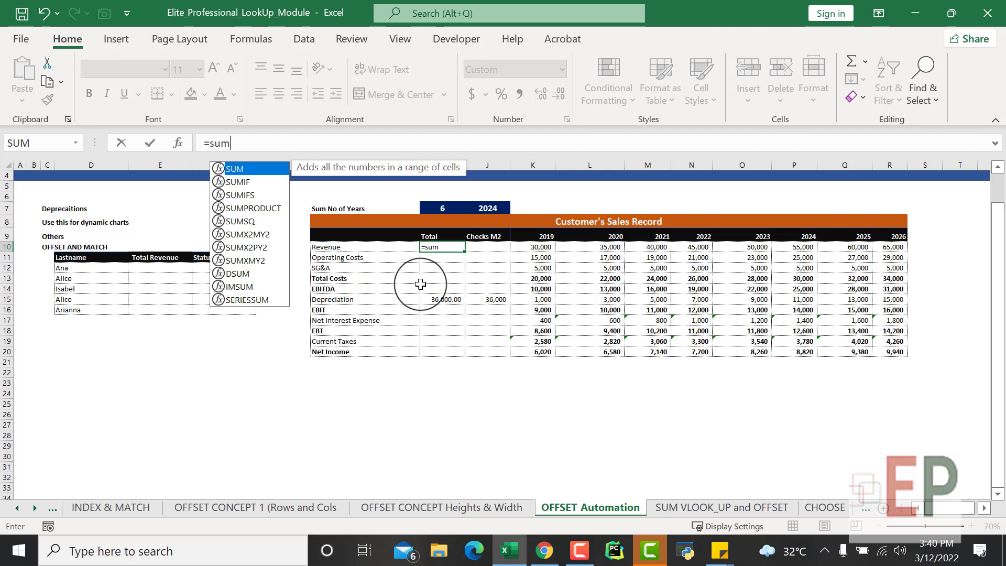
key(Tab)
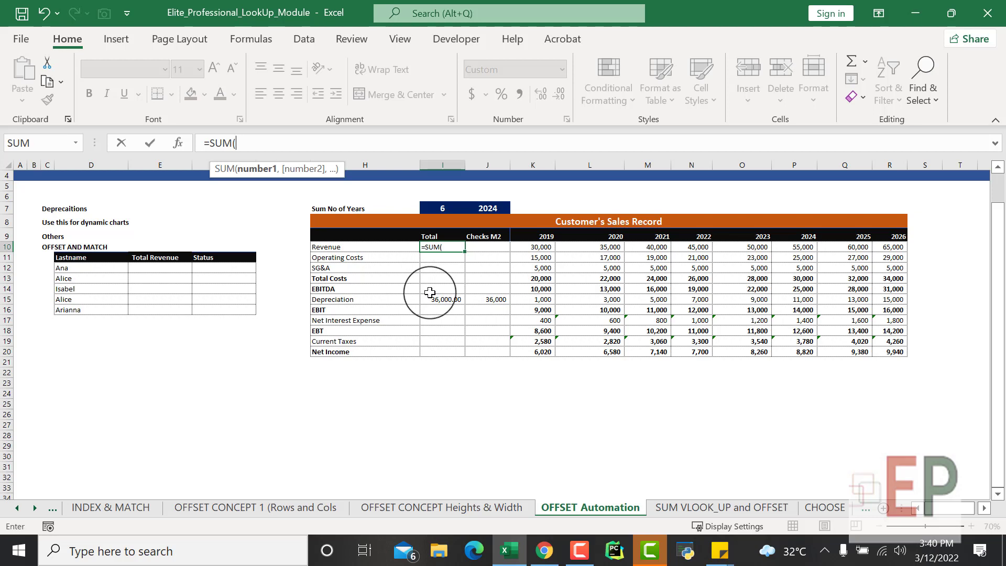
click(463, 394)
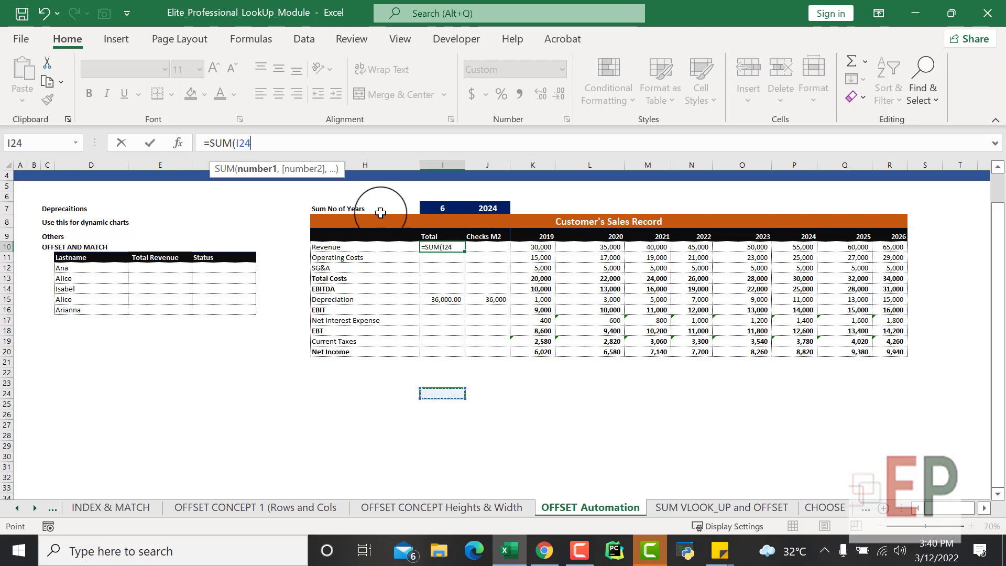
key(Escape)
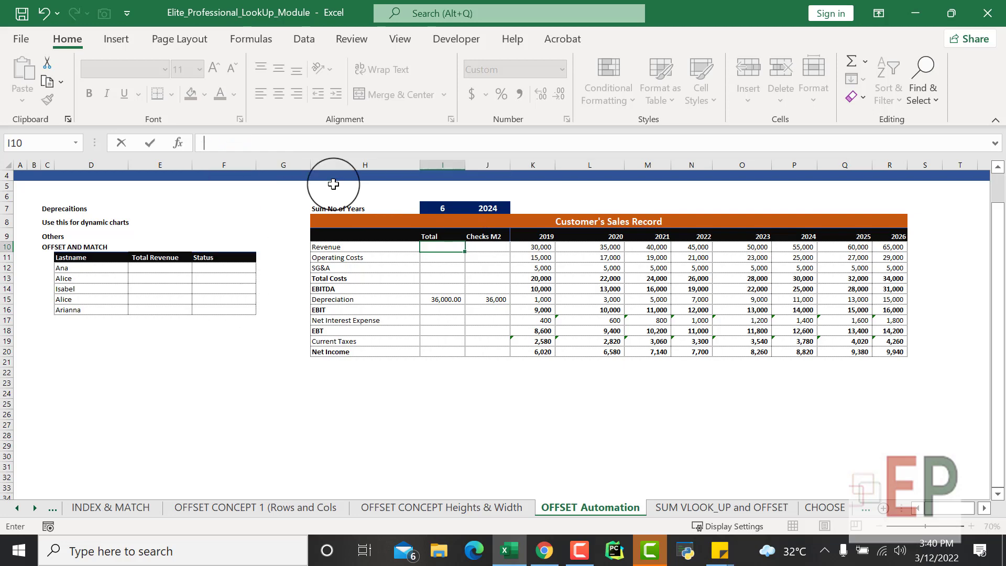
Start a SUM formula in I10 that begins at K10 and uses an OFFSET function as the range's end.
text(=sum()
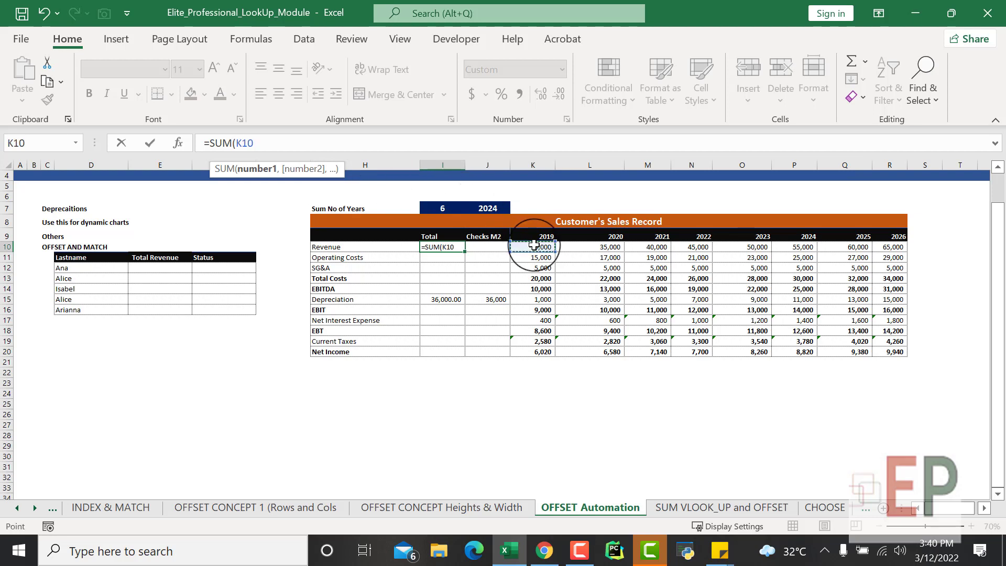
drag(534, 245, 877, 247)
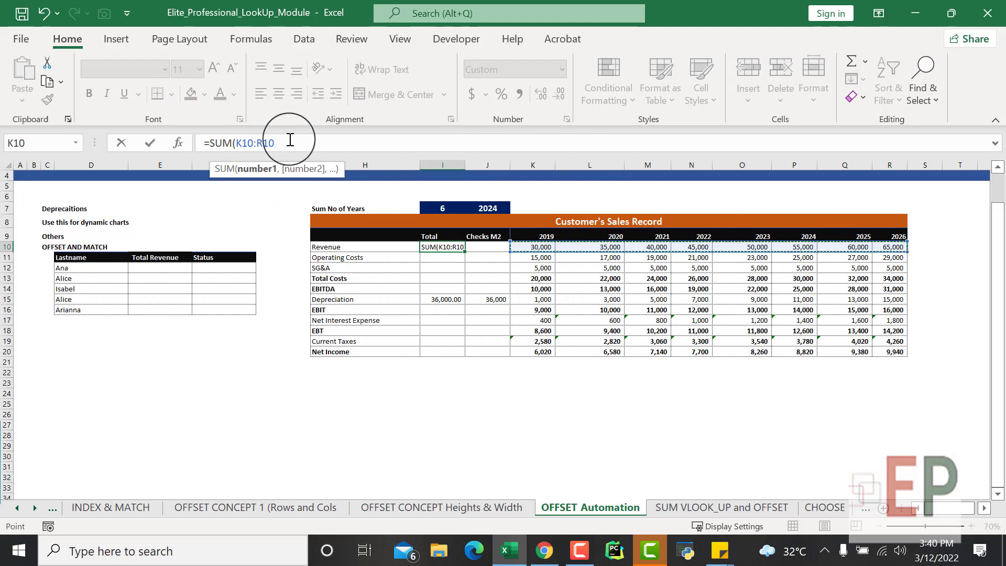
drag(276, 143, 259, 143)
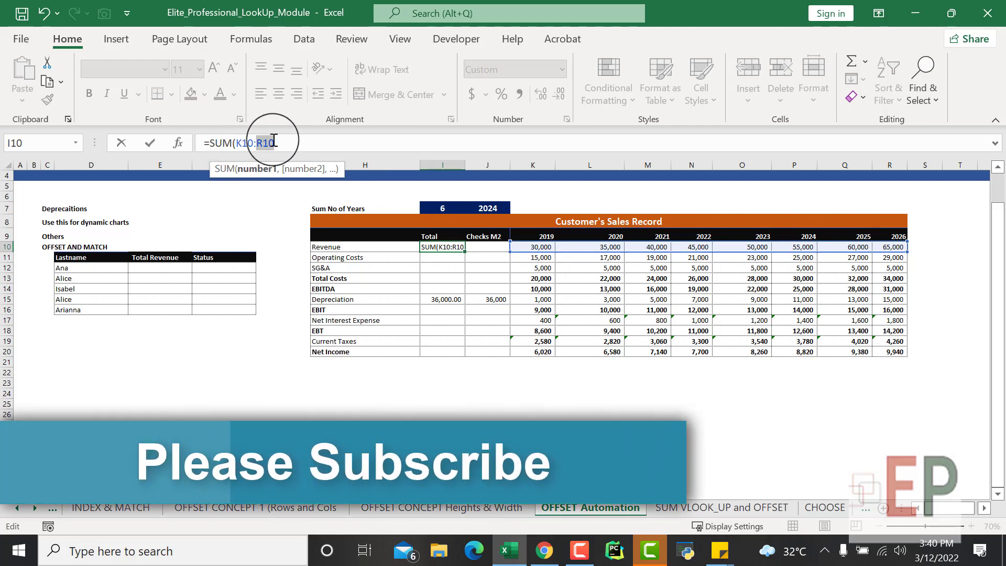
key(BackSpace)
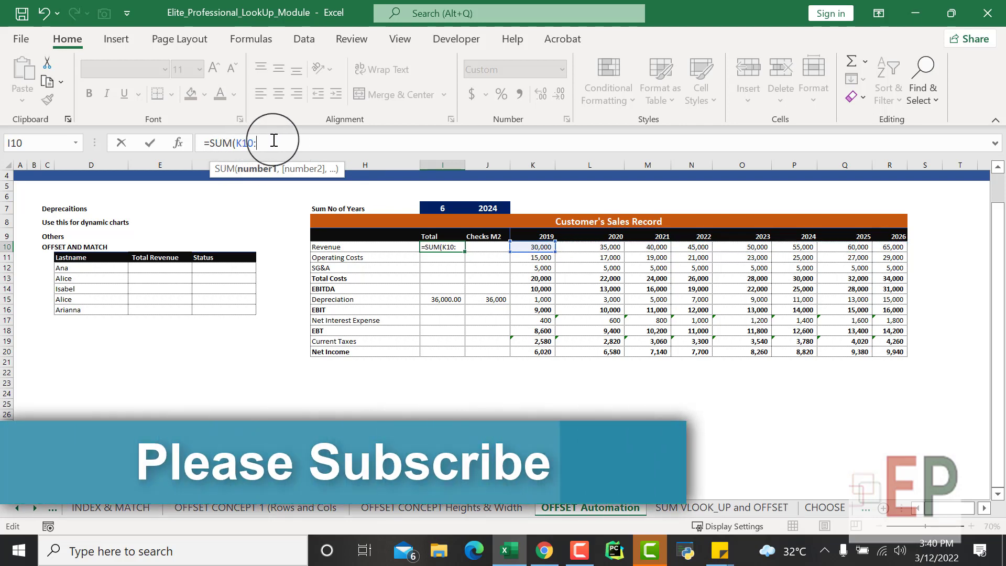
text(offse)
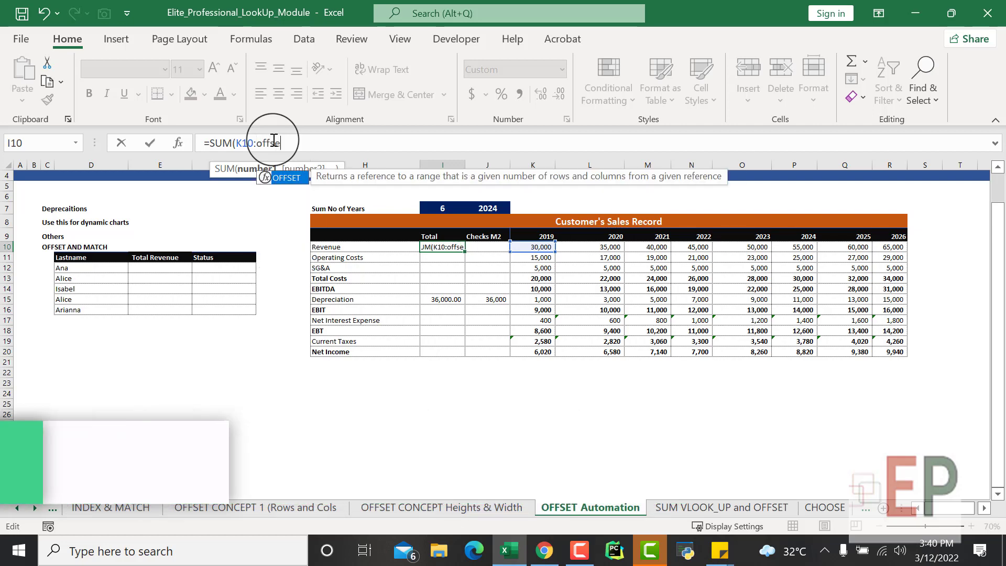
key(Tab)
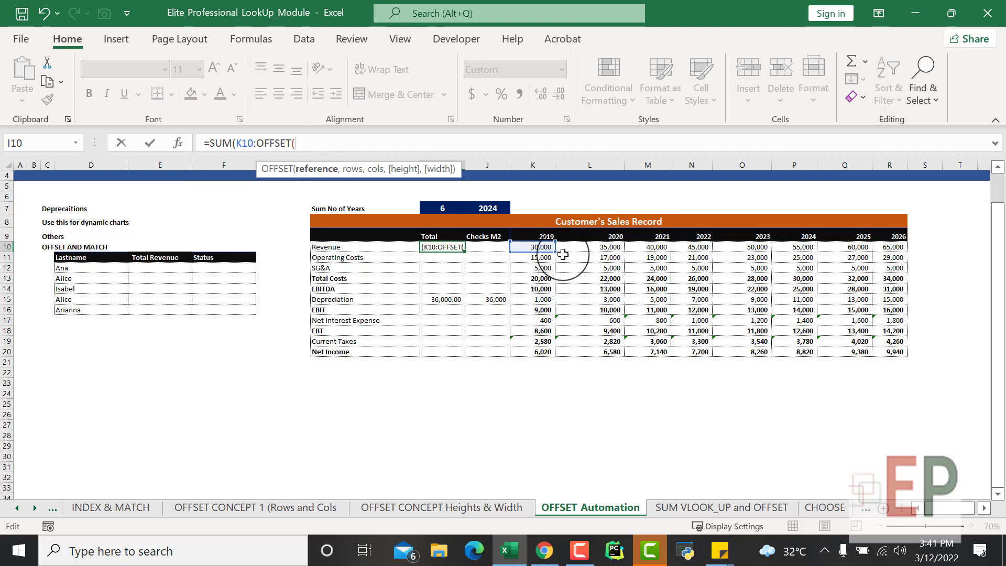
Complete the OFFSET with K10 as reference, blank rows and I7 as columns, accepting the correction to =SUM(K10:OFFSET(K10,,I7,,)).
click(535, 246)
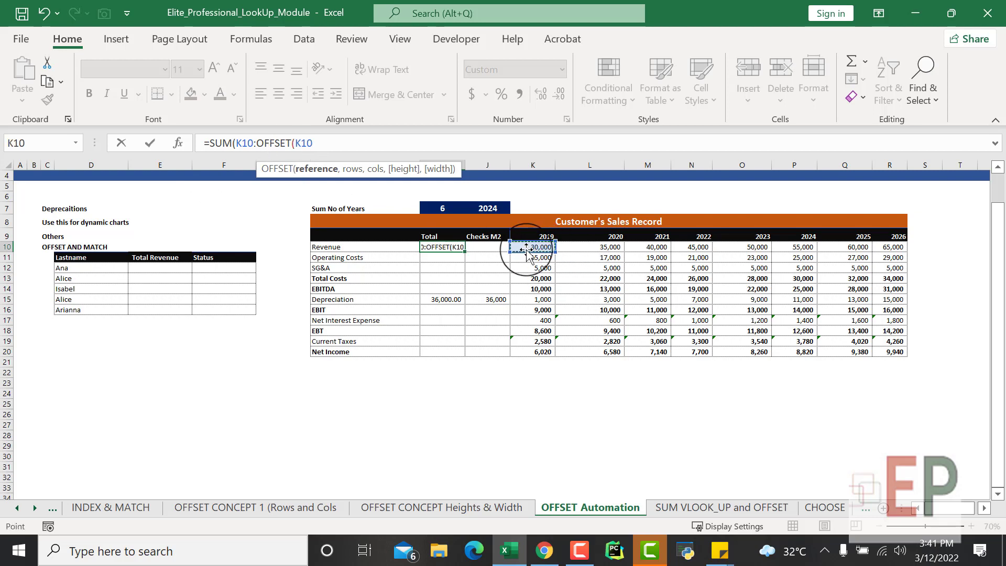
text(,,)
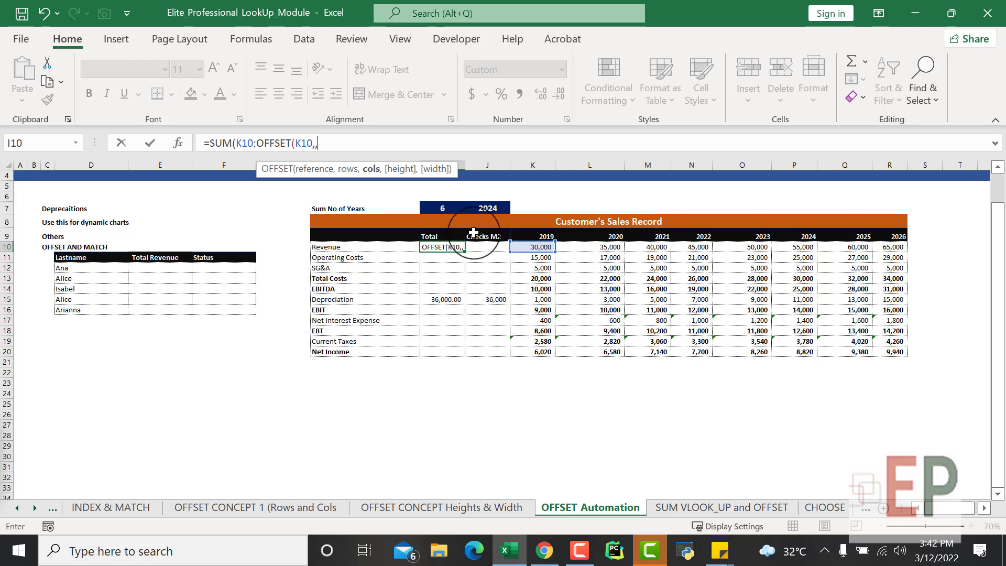
click(445, 209)
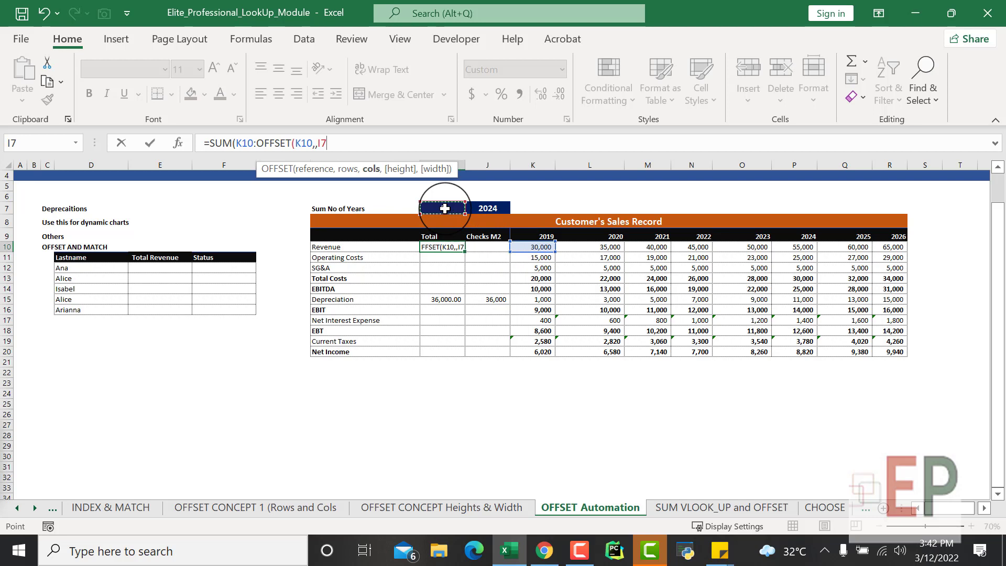
text(,)
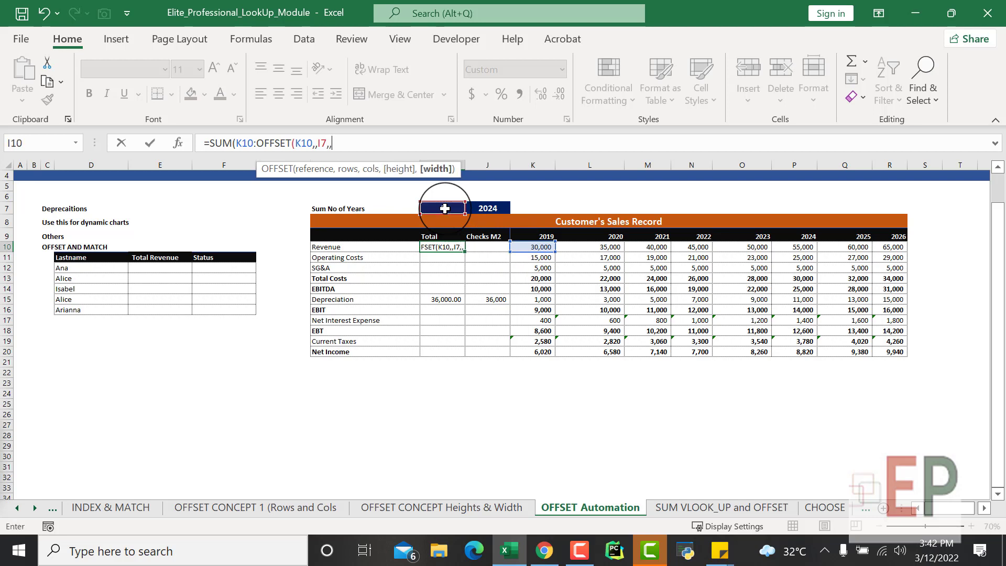
text(,))
key(Return)
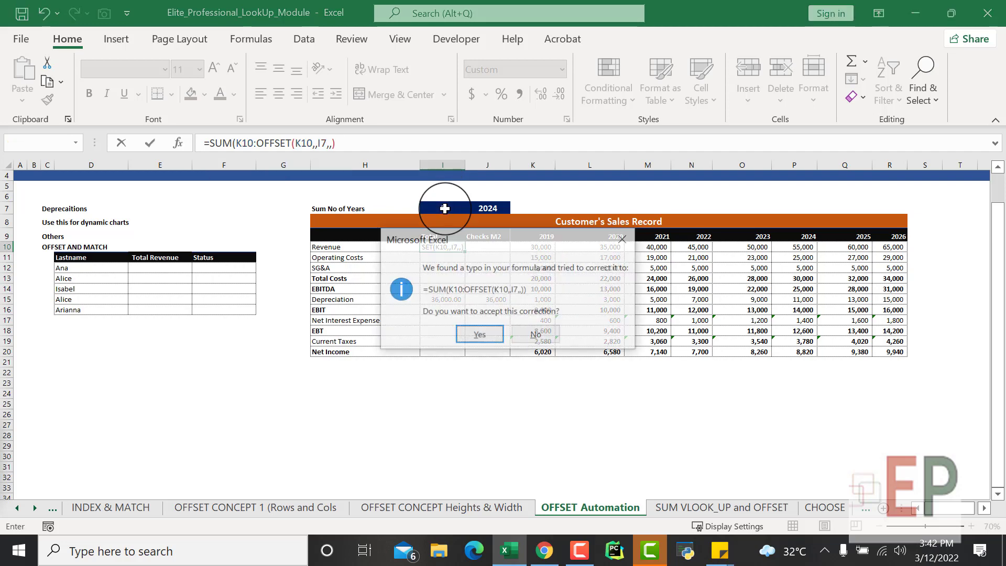
key(Return)
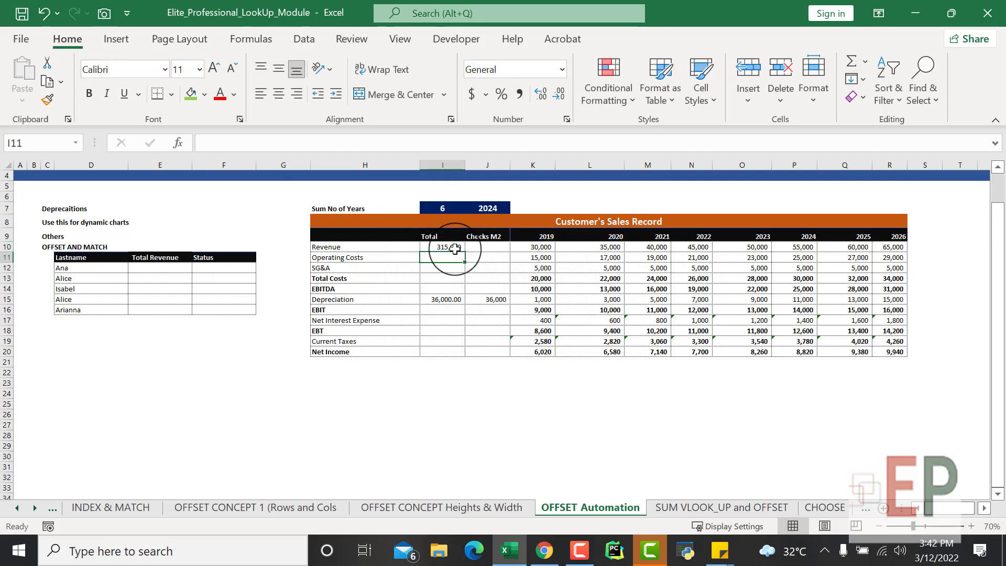
Compare the sums of K10:P10 and K10:Q10 with the Revenue total in I10.
drag(524, 247, 805, 246)
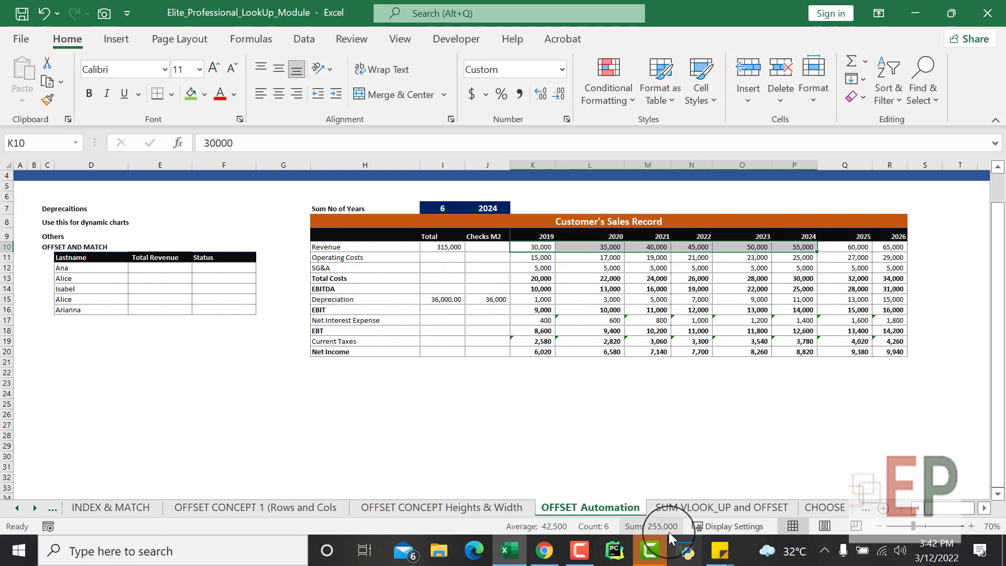
click(520, 445)
drag(523, 247, 843, 248)
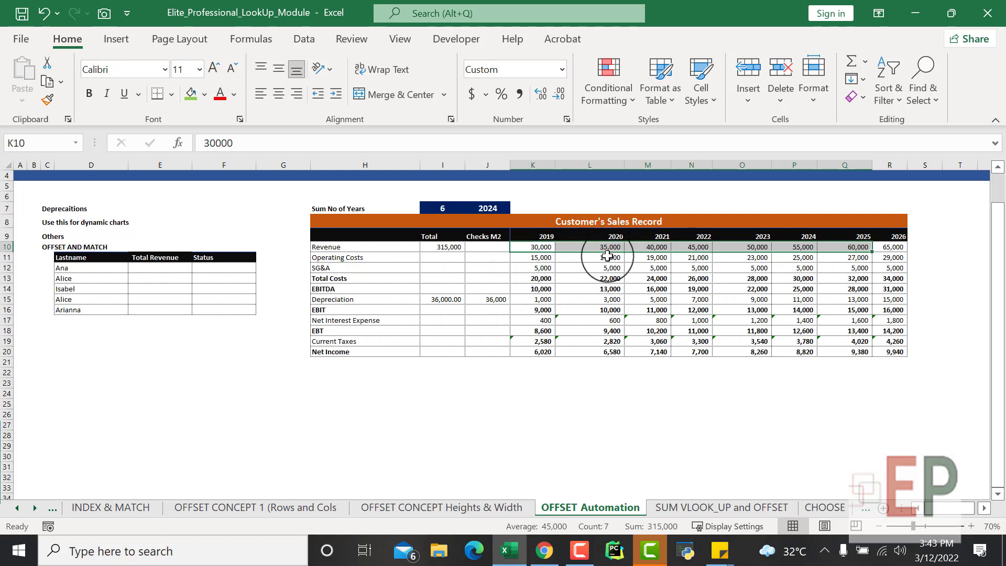
Change the OFFSET columns argument in I10 to I7-1, giving =SUM(K10:OFFSET(K10,,I7-1,,)).
click(449, 246)
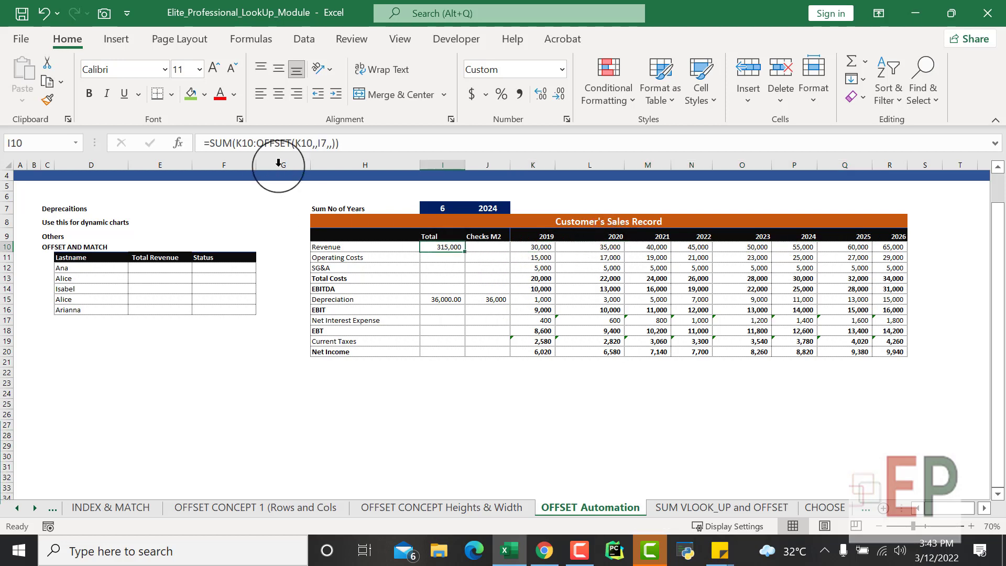
click(329, 144)
text(,,)
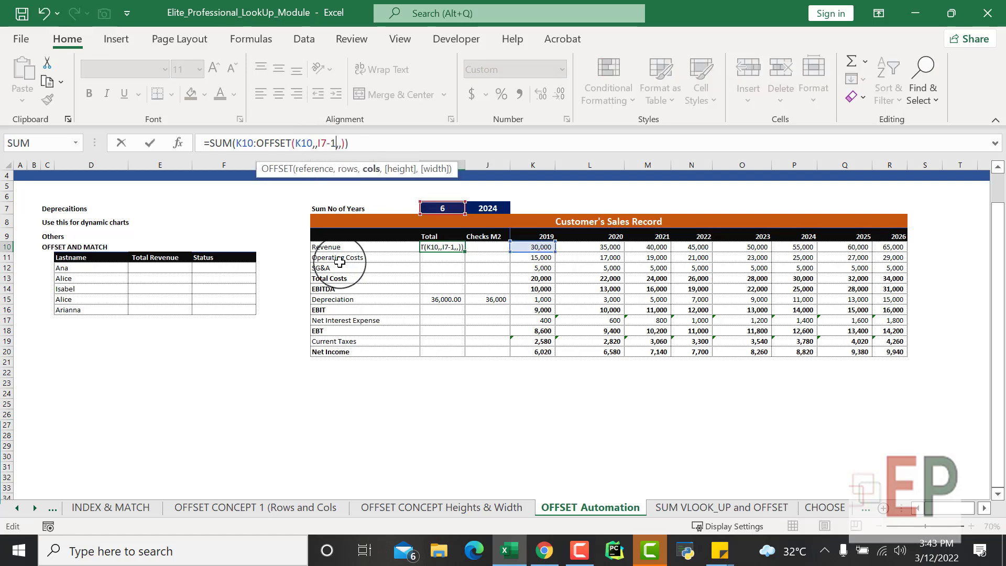
key(Return)
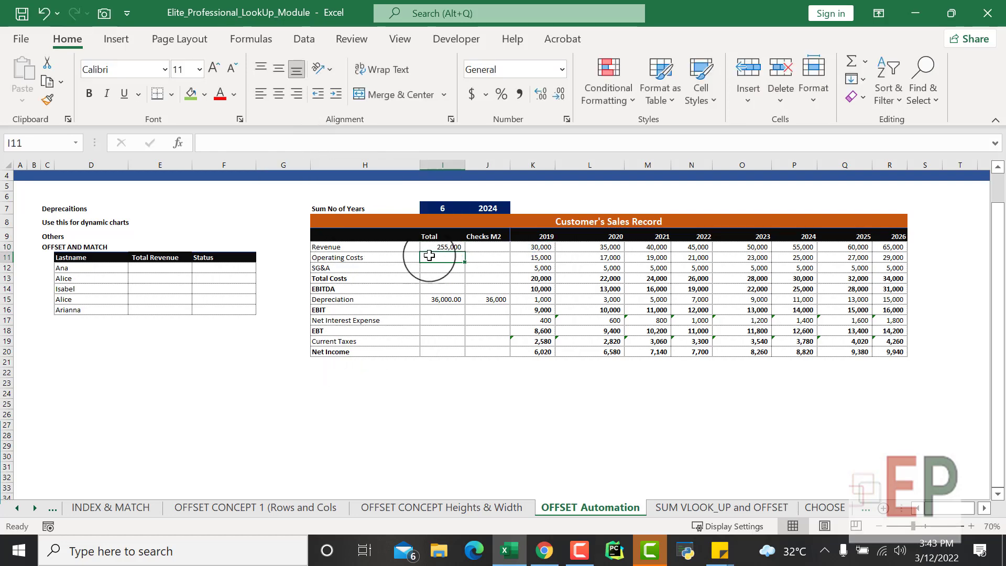
Check the corrected Revenue total in I10 against the sum of K10:P10.
click(442, 243)
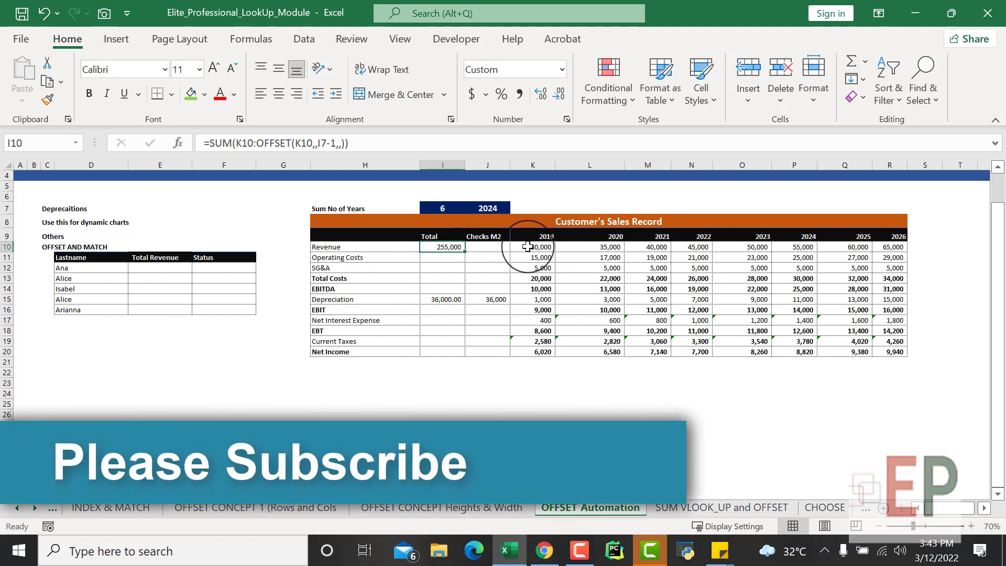
click(528, 246)
drag(528, 247, 793, 248)
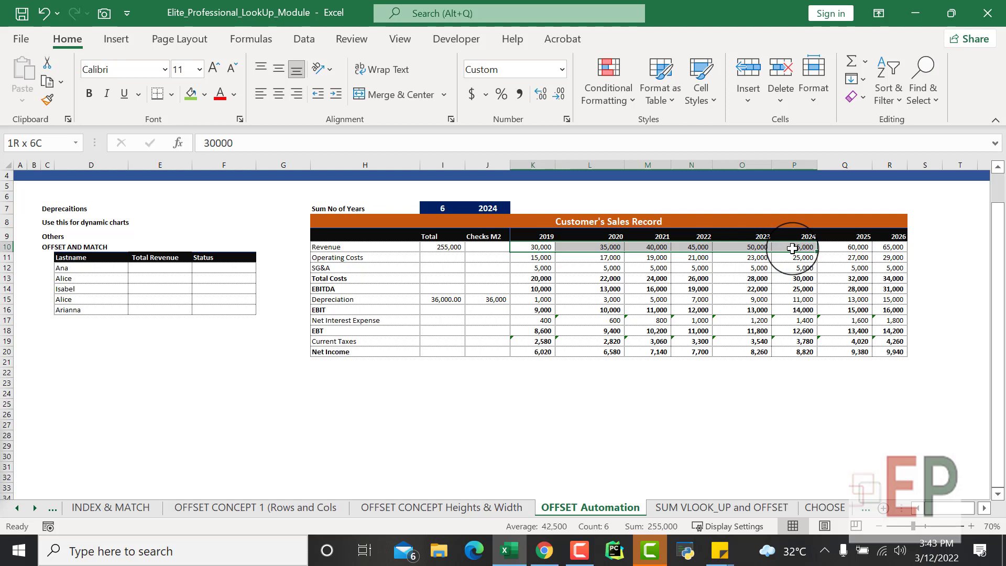
drag(792, 248, 793, 248)
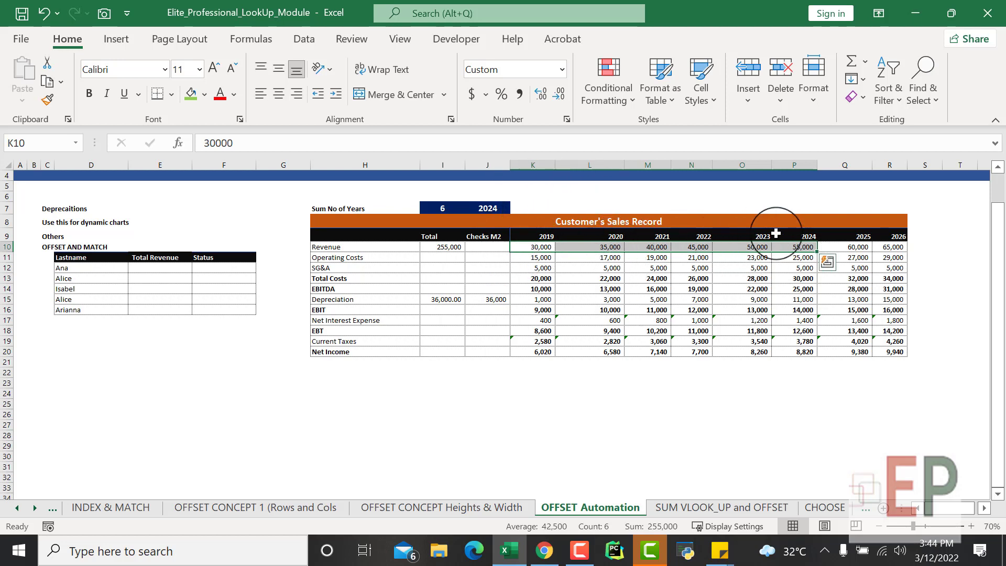
key(Tab)
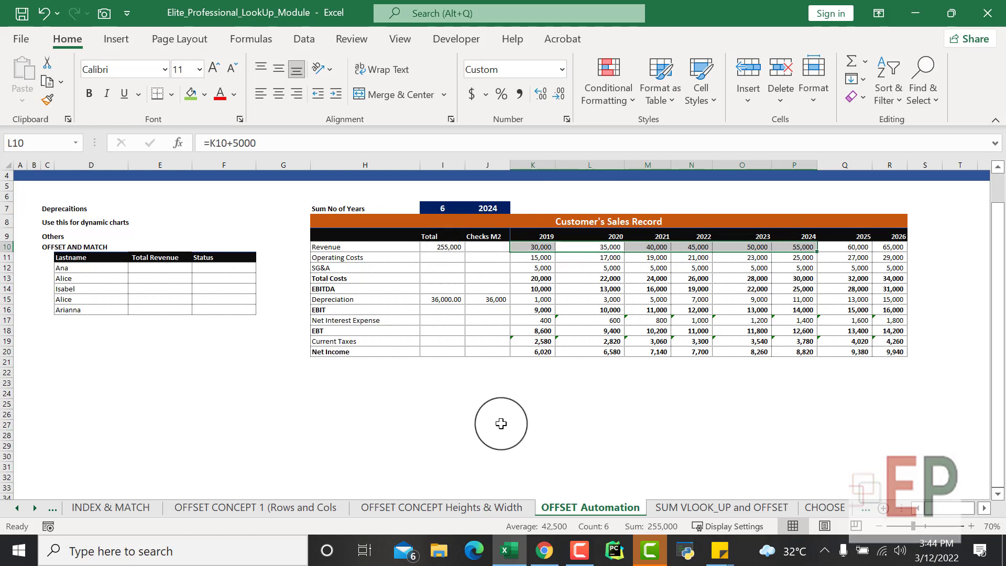
click(499, 423)
click(443, 250)
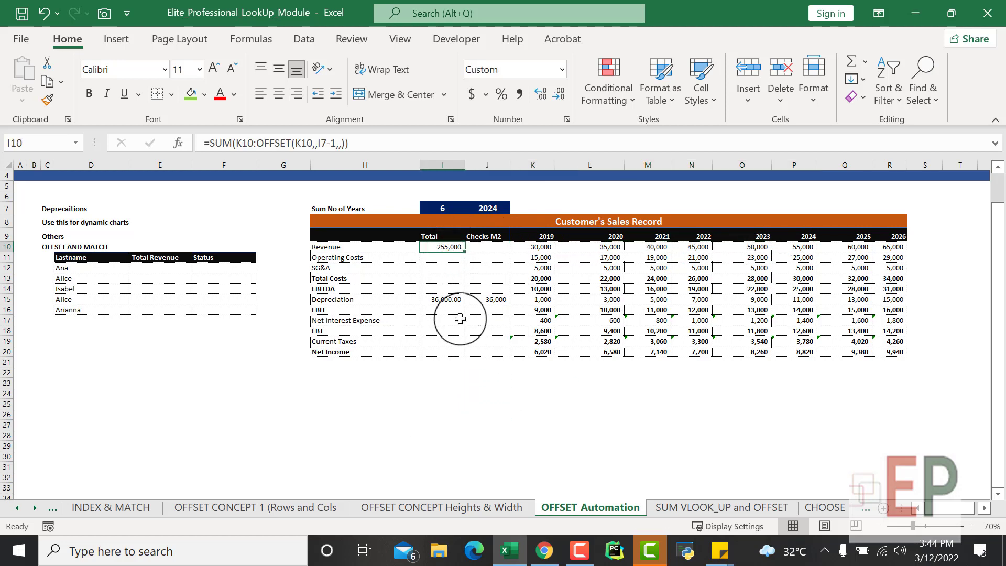
click(468, 420)
Set Sum No of Years in I7 to 8.
click(448, 206)
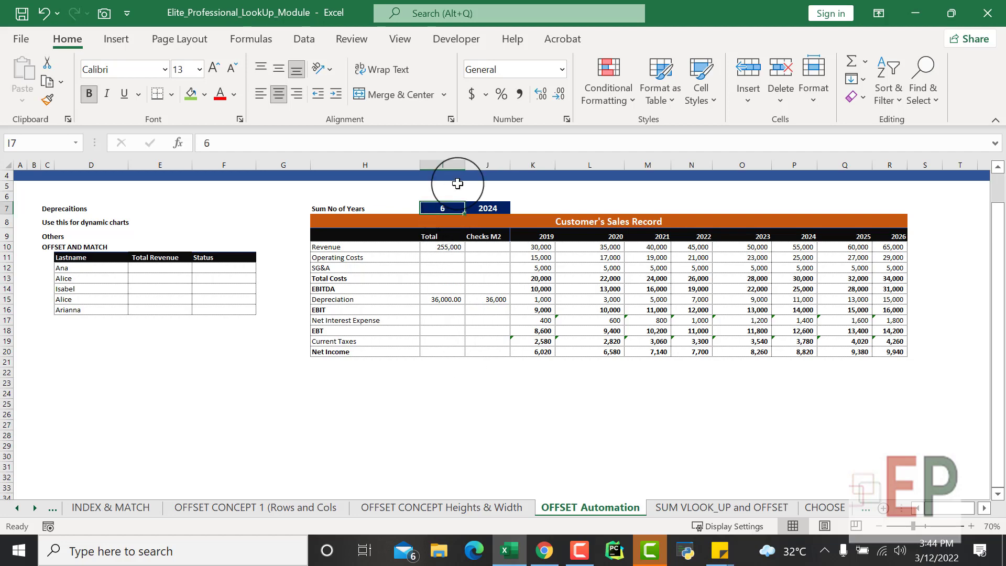
text(8)
key(Return)
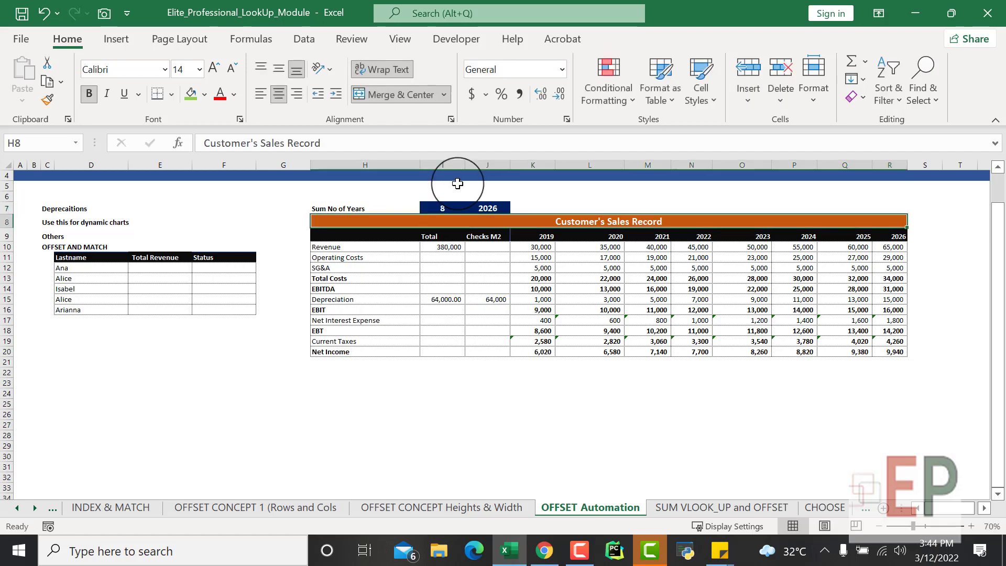
Verify the eight-year Revenue total in I10 against the sum of K10:R10.
click(536, 371)
click(454, 242)
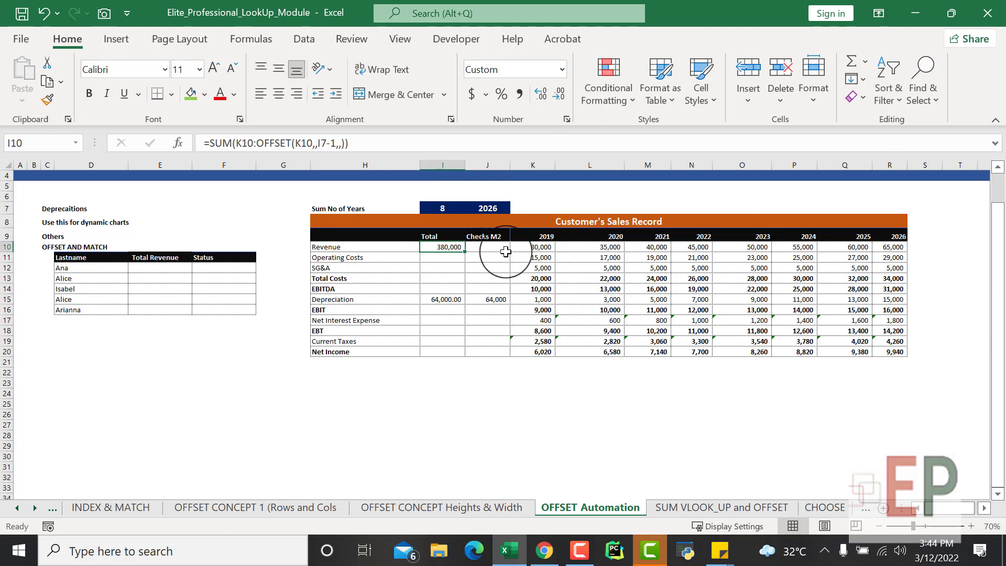
drag(530, 248, 886, 247)
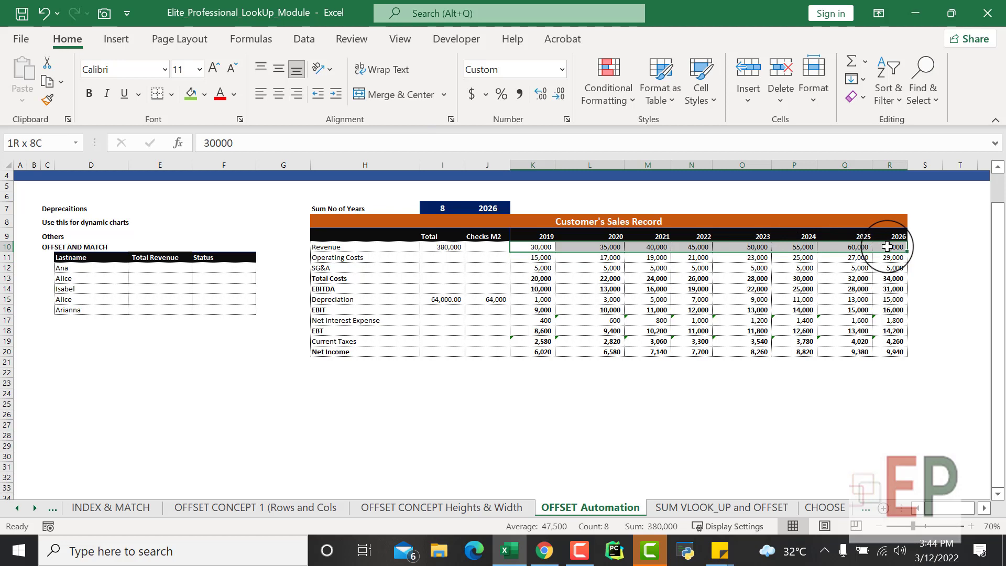
drag(885, 246, 886, 247)
Inspect the formula behind the Depreciation total in I15.
click(474, 392)
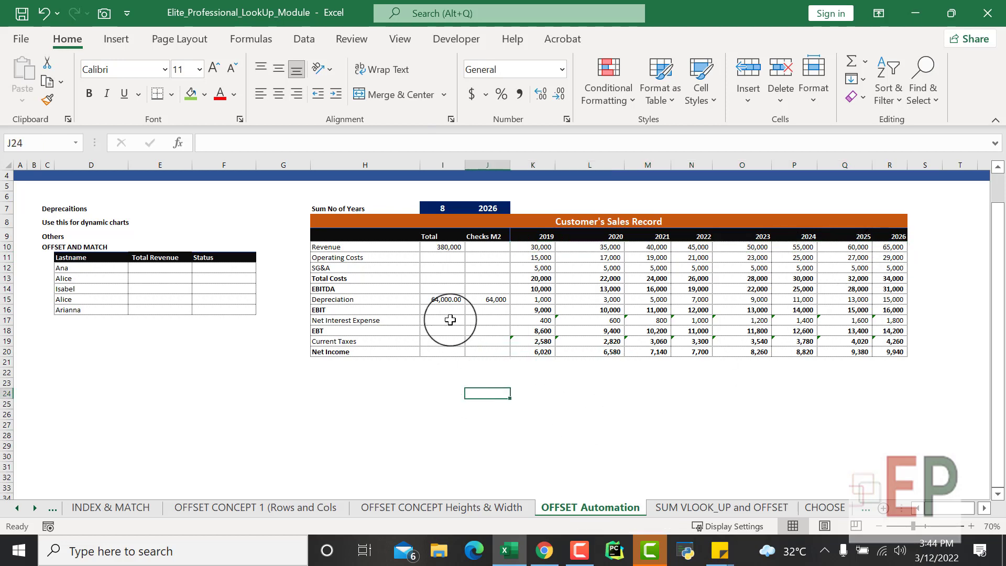
click(428, 394)
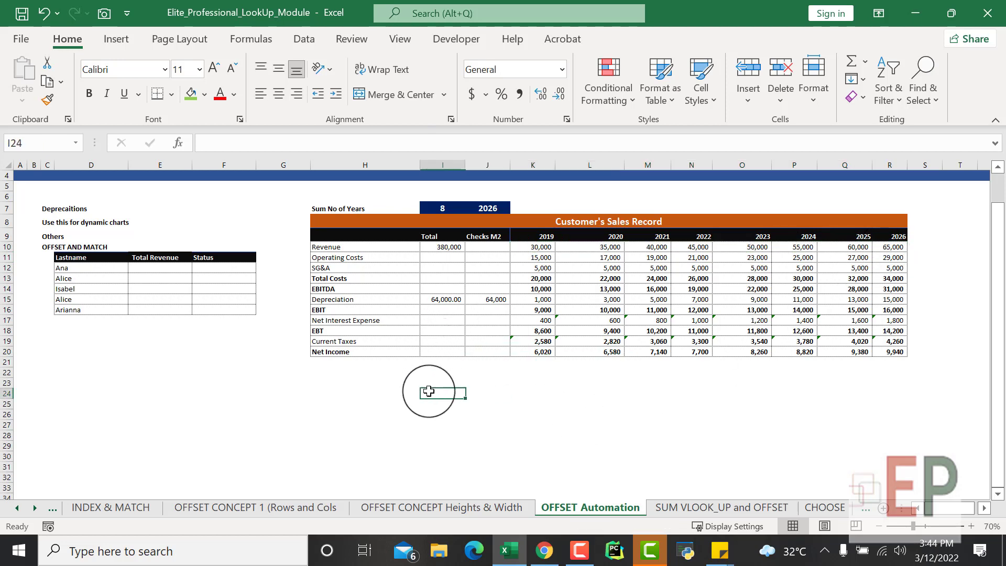
click(450, 300)
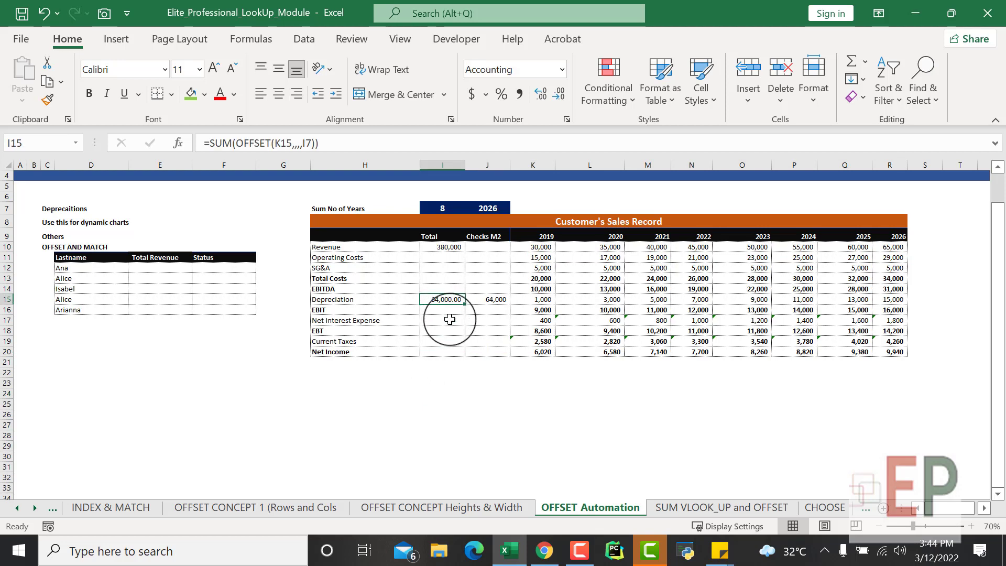
Clear the Depreciation total in I15 and its check value in J15.
key(Delete)
click(485, 301)
key(Delete)
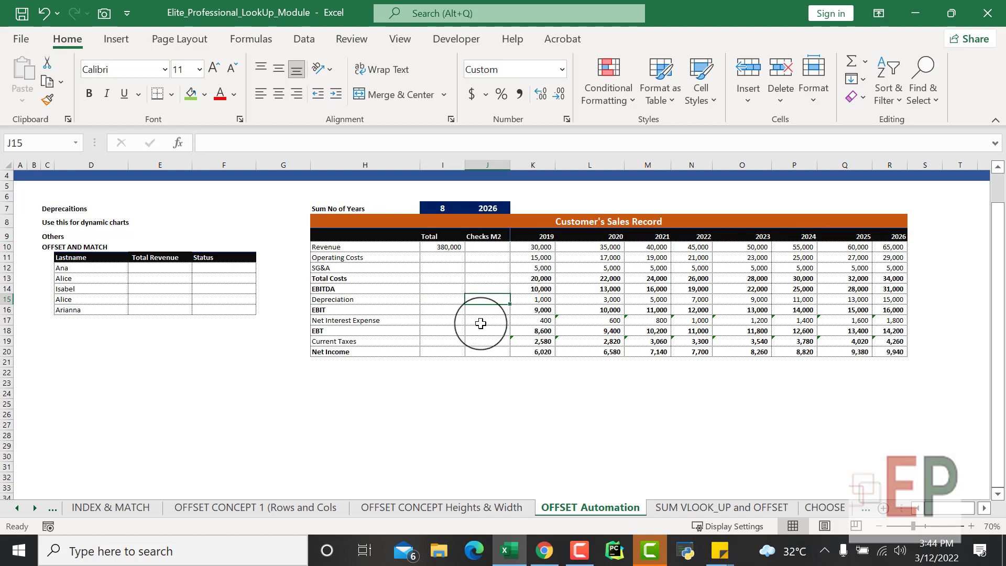
click(481, 248)
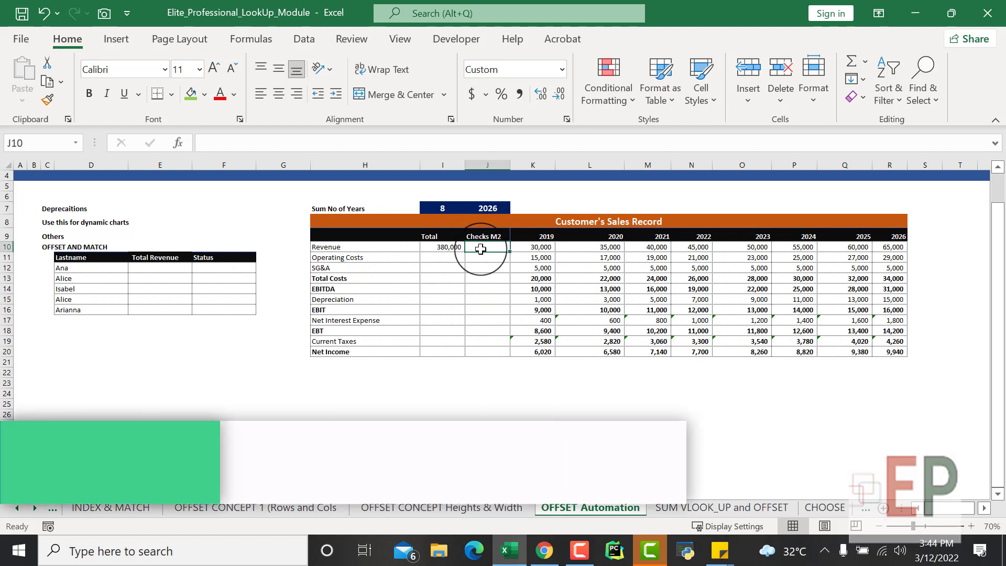
Enter =OFFSET(K15,,,,I7) in J15 to return the Depreciation values across the number of years in I7.
click(432, 299)
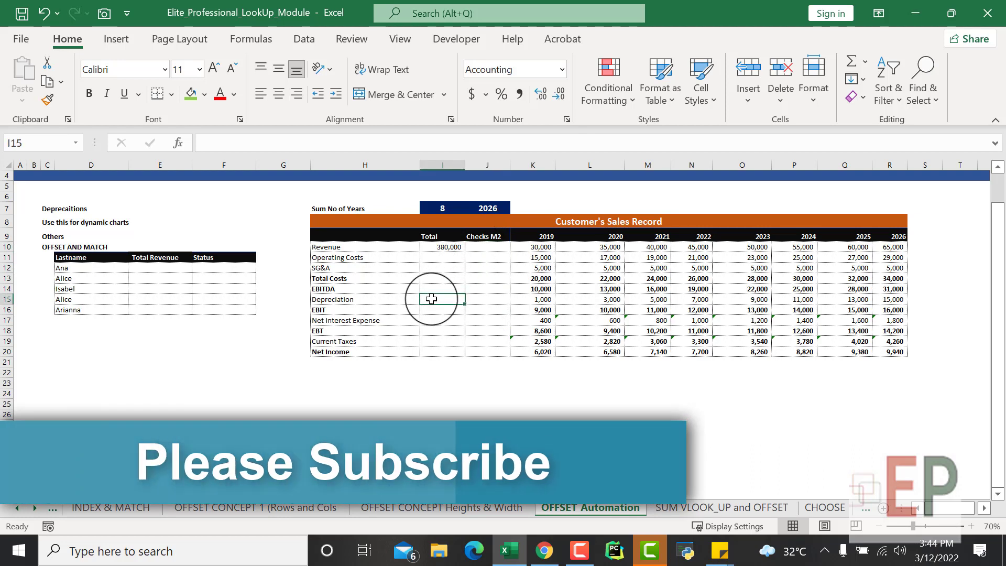
key(Right)
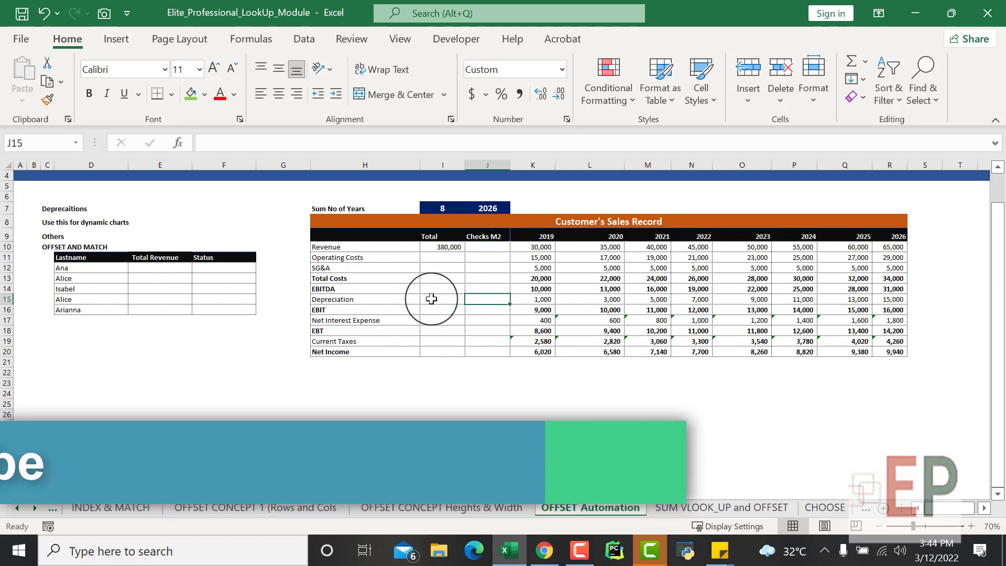
text(=off)
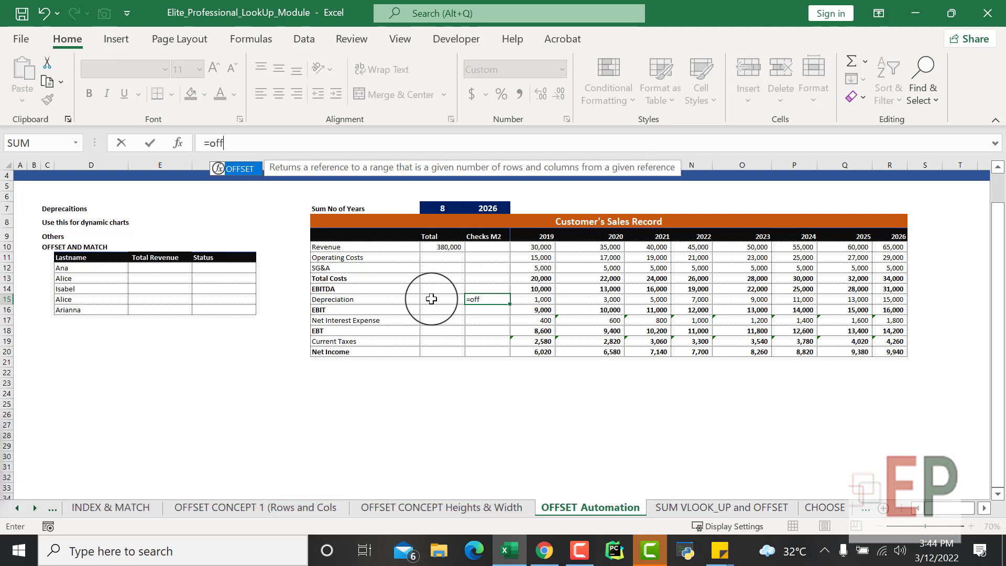
text(set)
key(Tab)
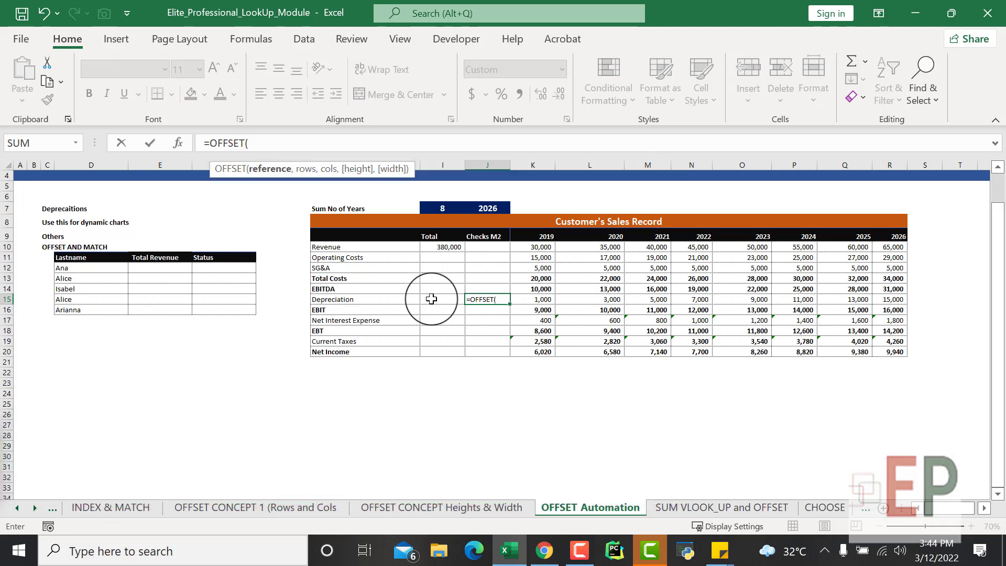
click(542, 301)
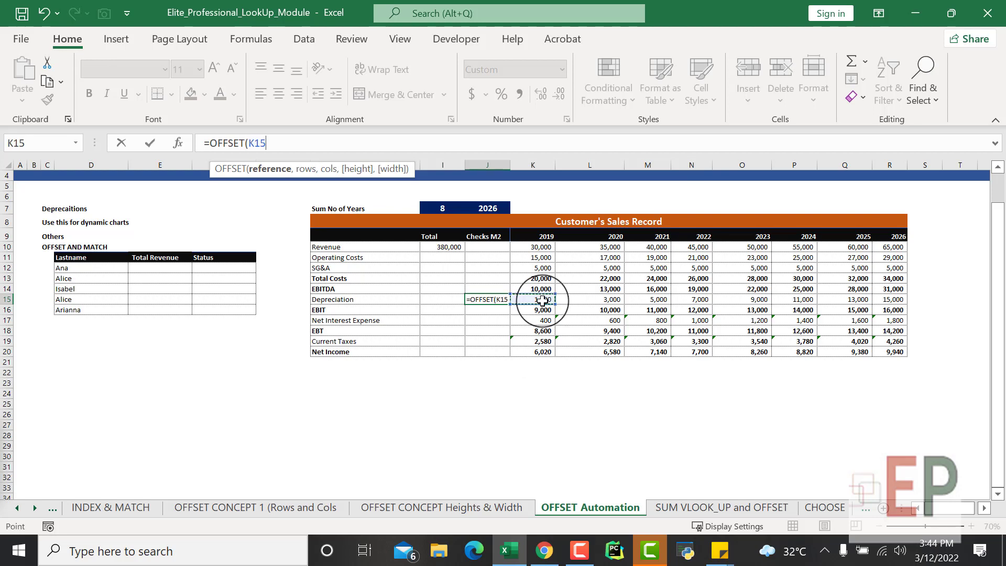
text(,)
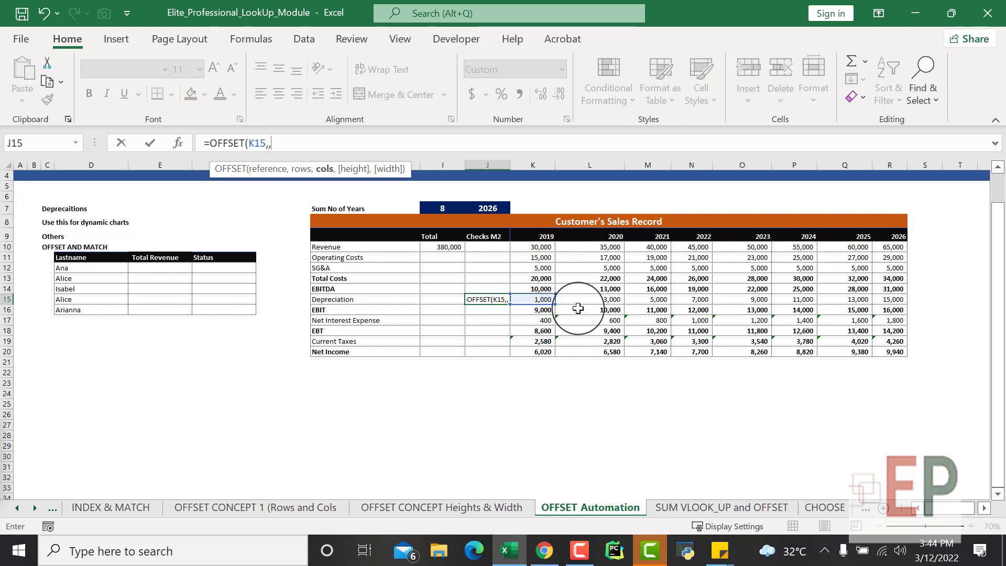
text(,)
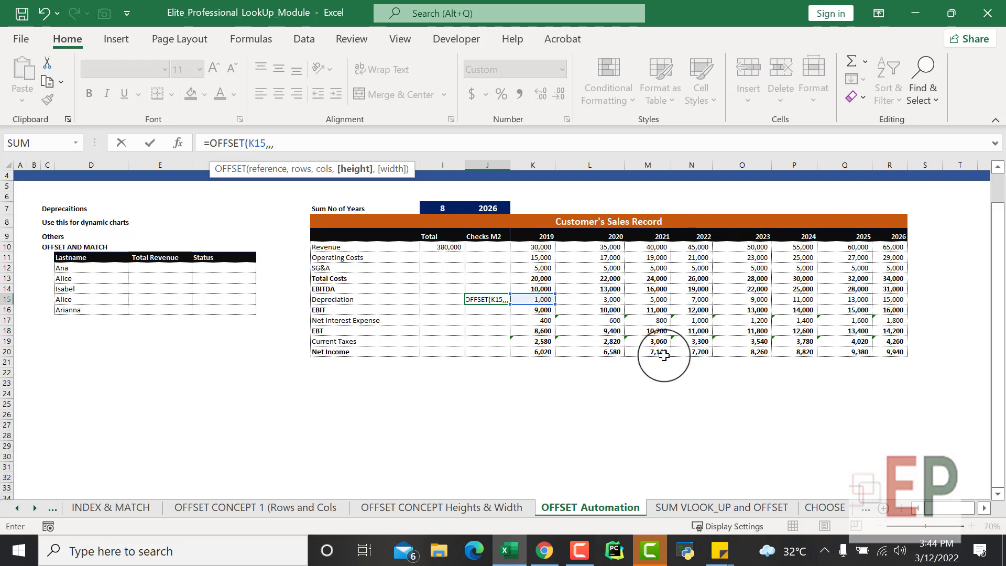
text(,)
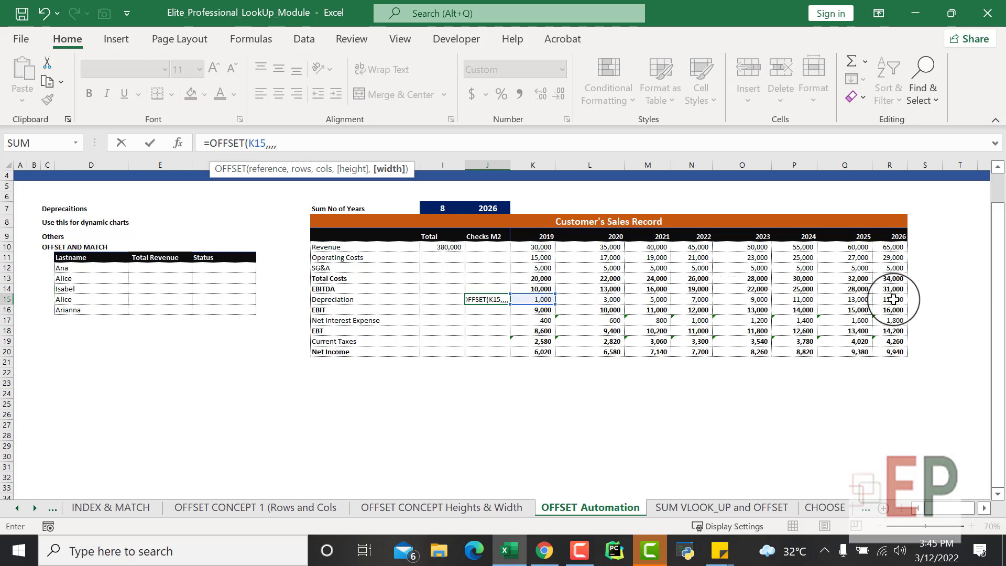
click(448, 207)
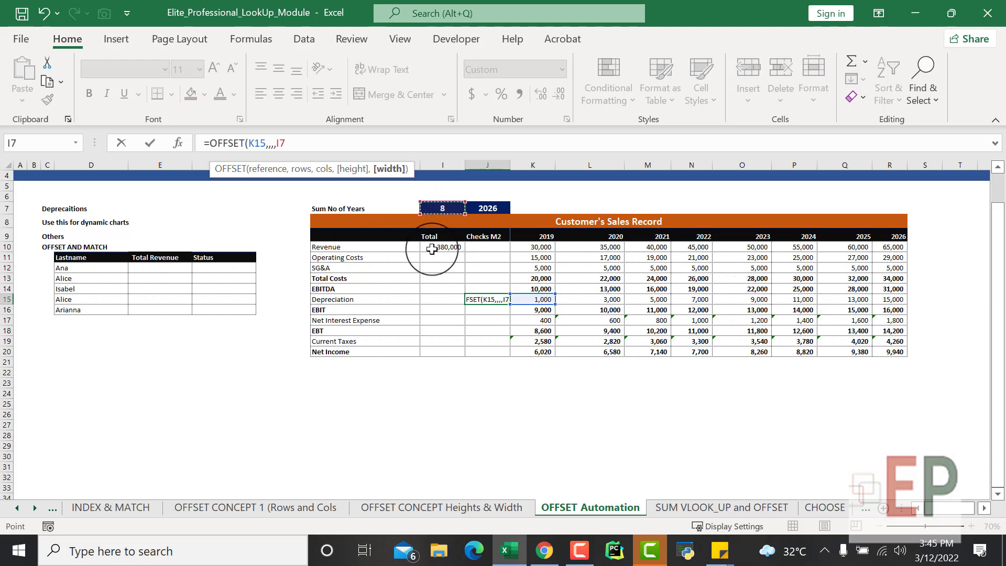
text())
key(Return)
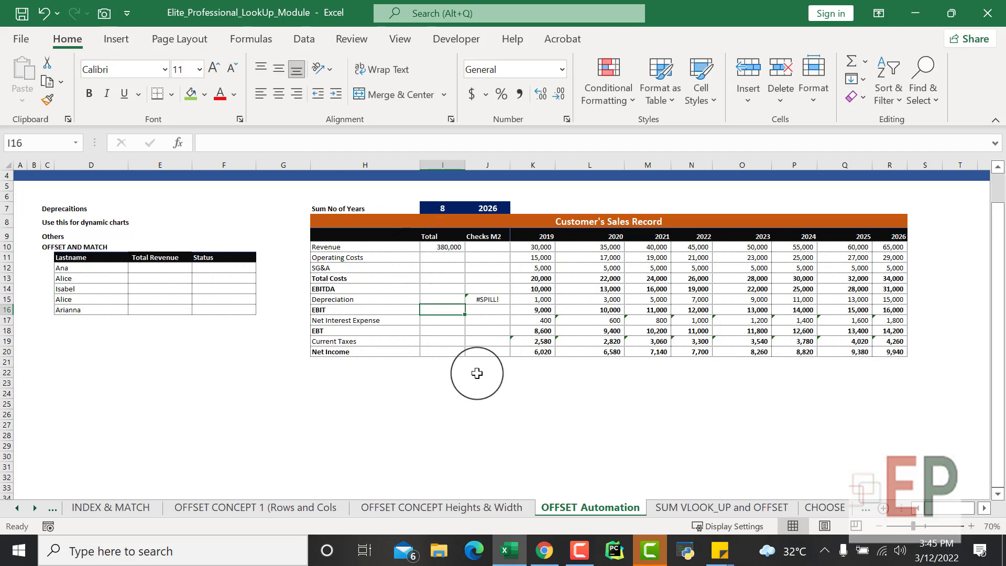
Examine the OFFSET formula in J15 and the range it refers to along the Depreciation row.
click(488, 299)
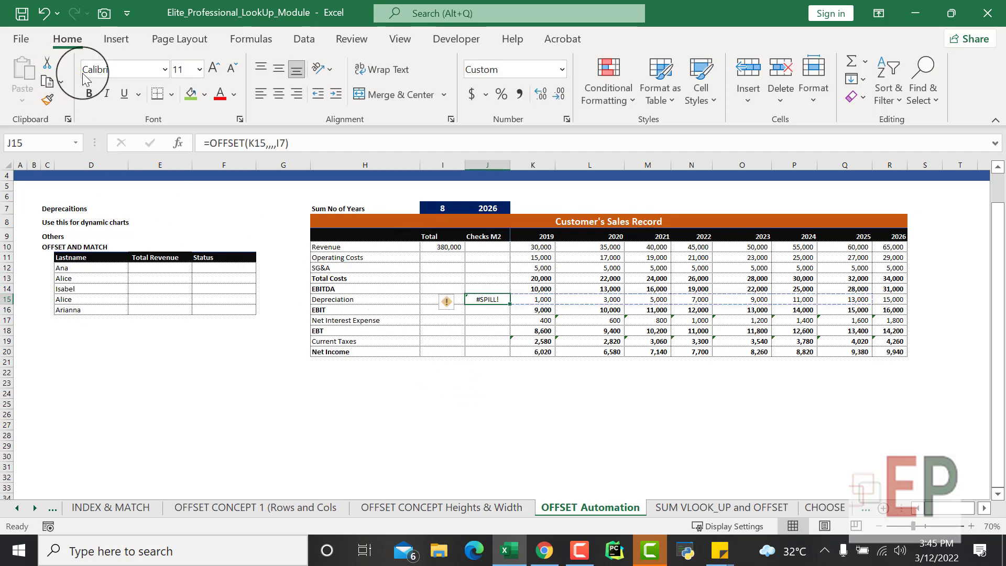
click(369, 455)
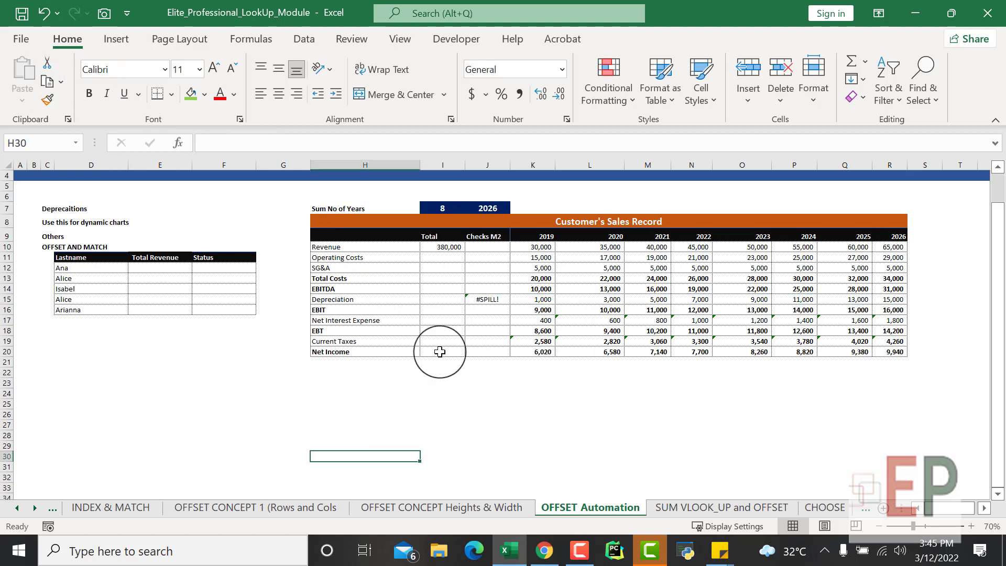
click(488, 290)
click(490, 303)
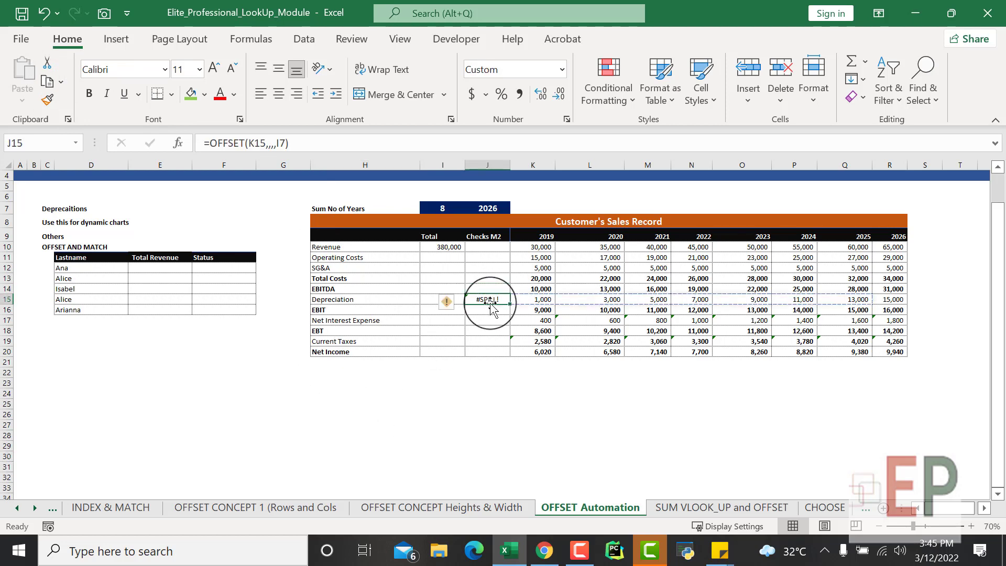
key(F2)
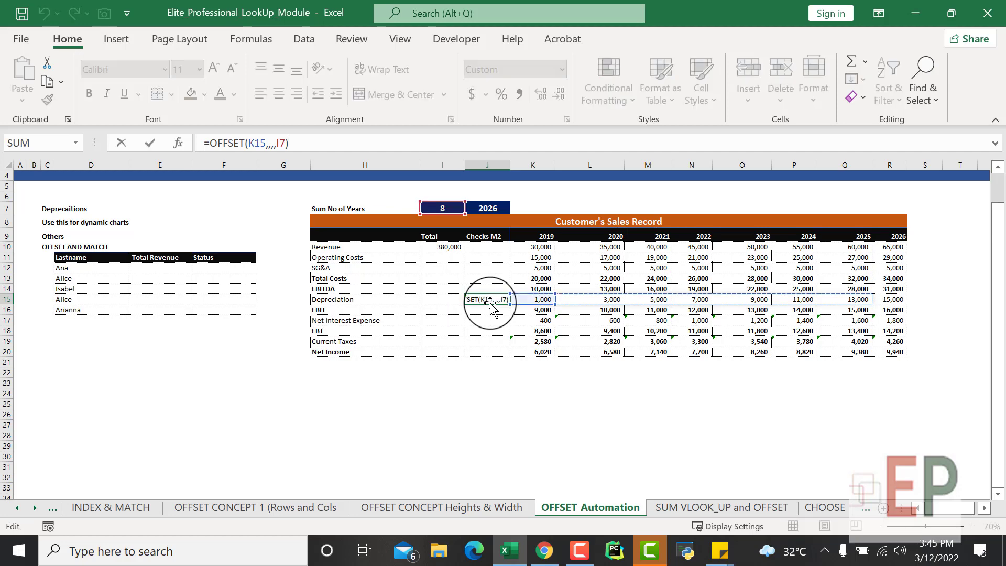
key(F2)
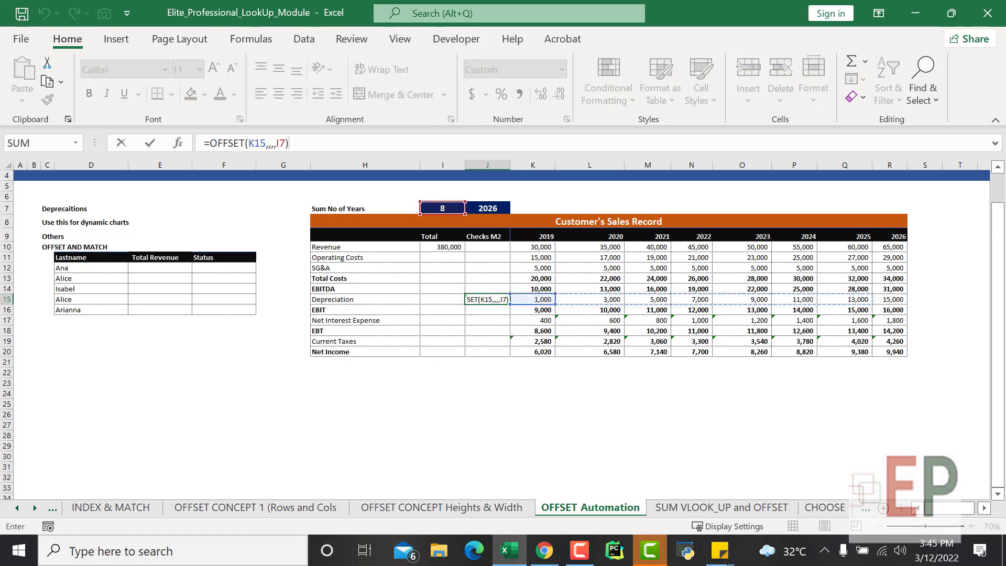
click(514, 459)
click(480, 289)
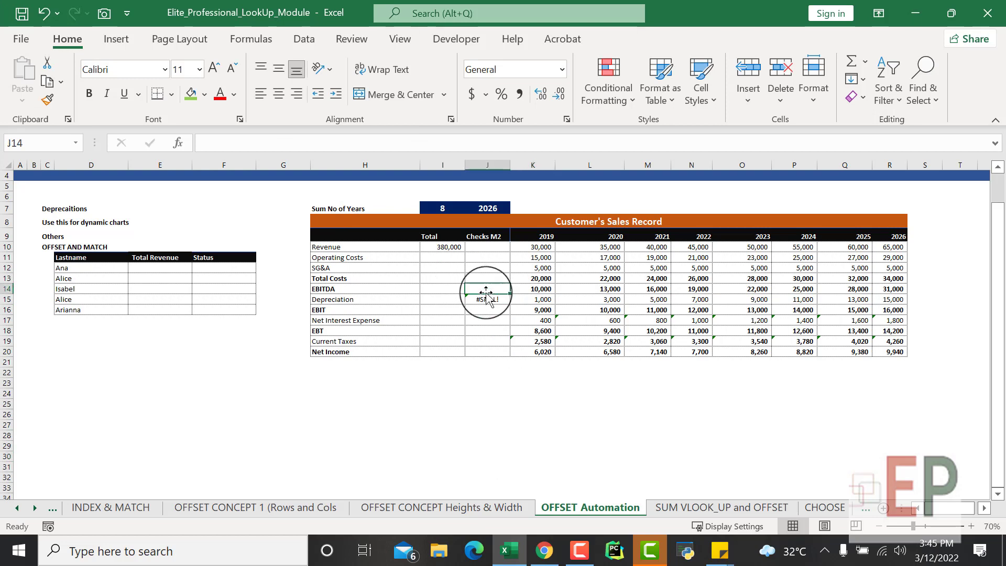
Open the OFFSET formula in J15 for editing at its arguments after K15.
click(488, 299)
click(263, 140)
click(269, 140)
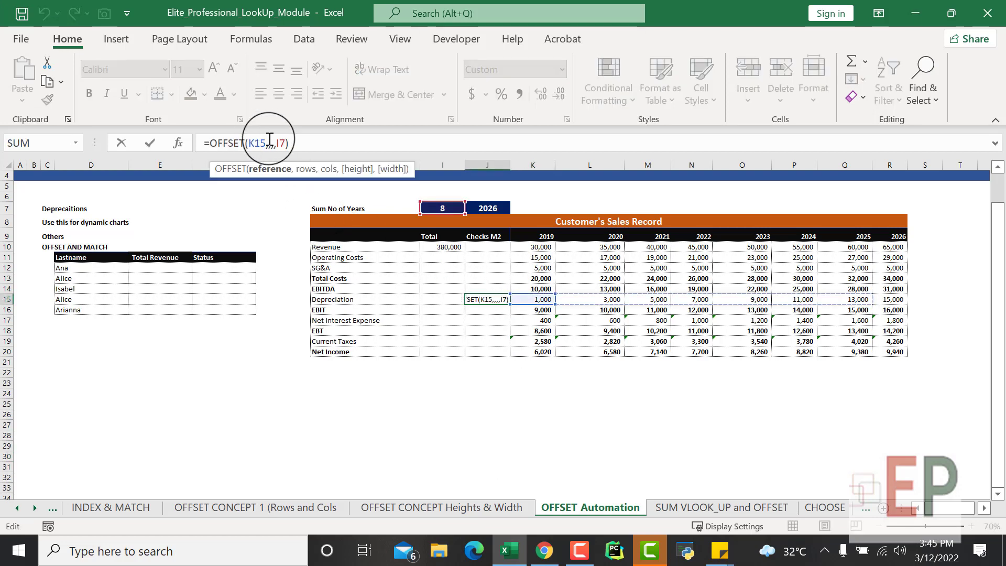